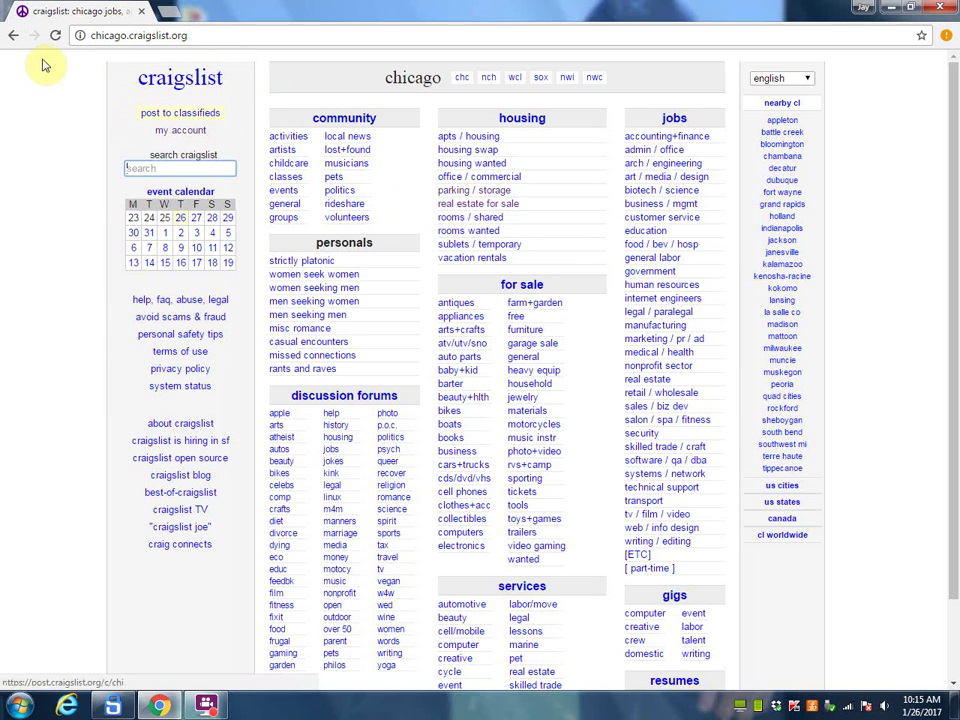
# Step: Narrow Craigslist's Chicago real estate for sale listings to the 'real estate - by owner' category
pyautogui.click(467, 204)
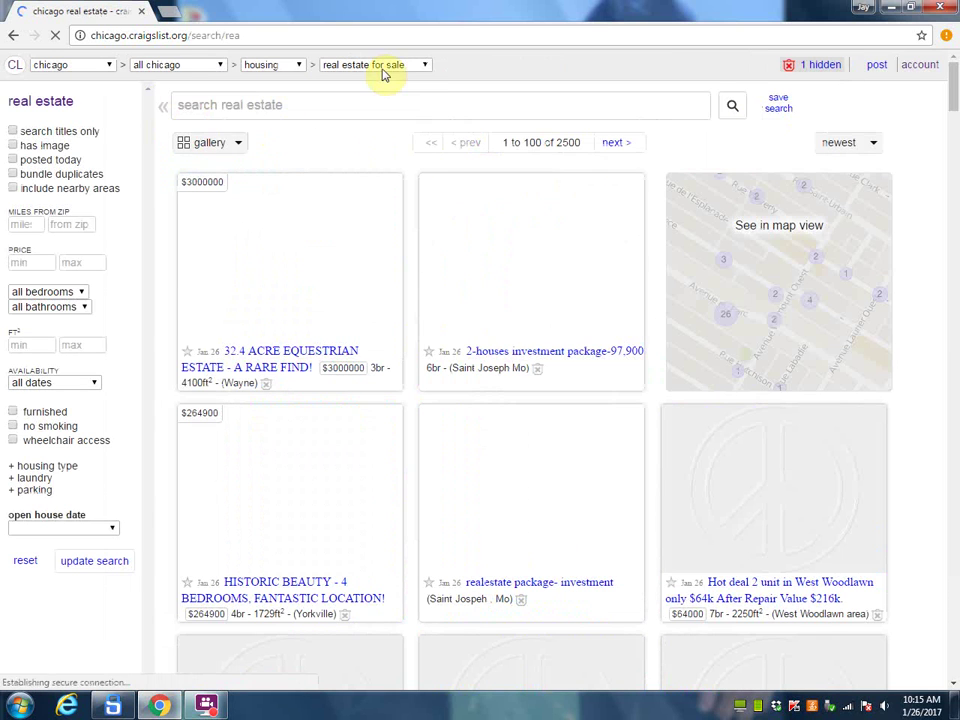
pyautogui.click(372, 64)
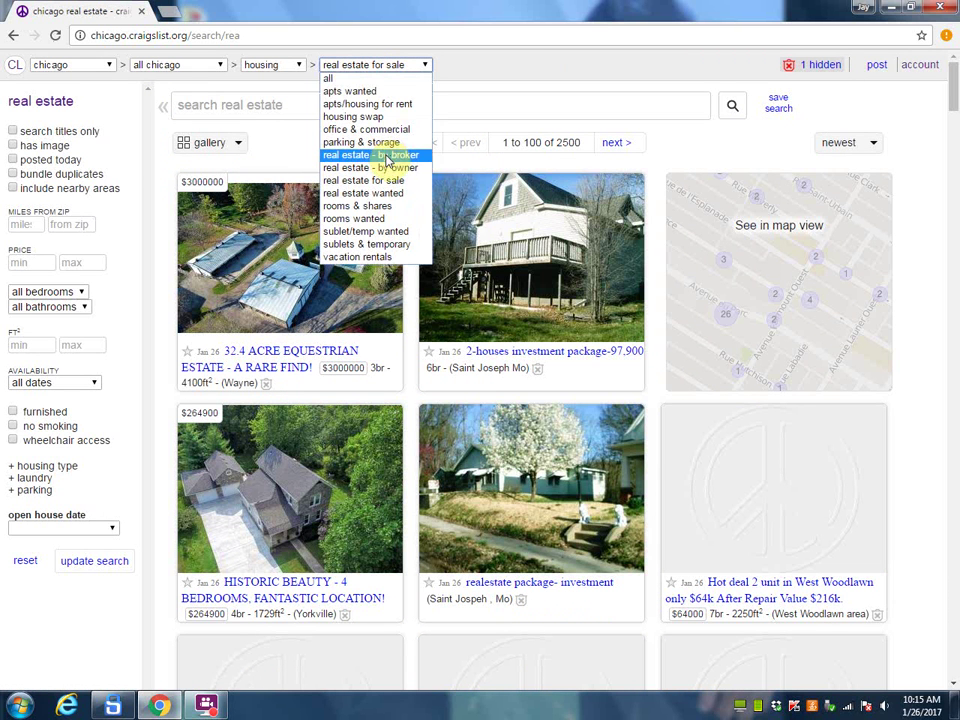
pyautogui.click(388, 168)
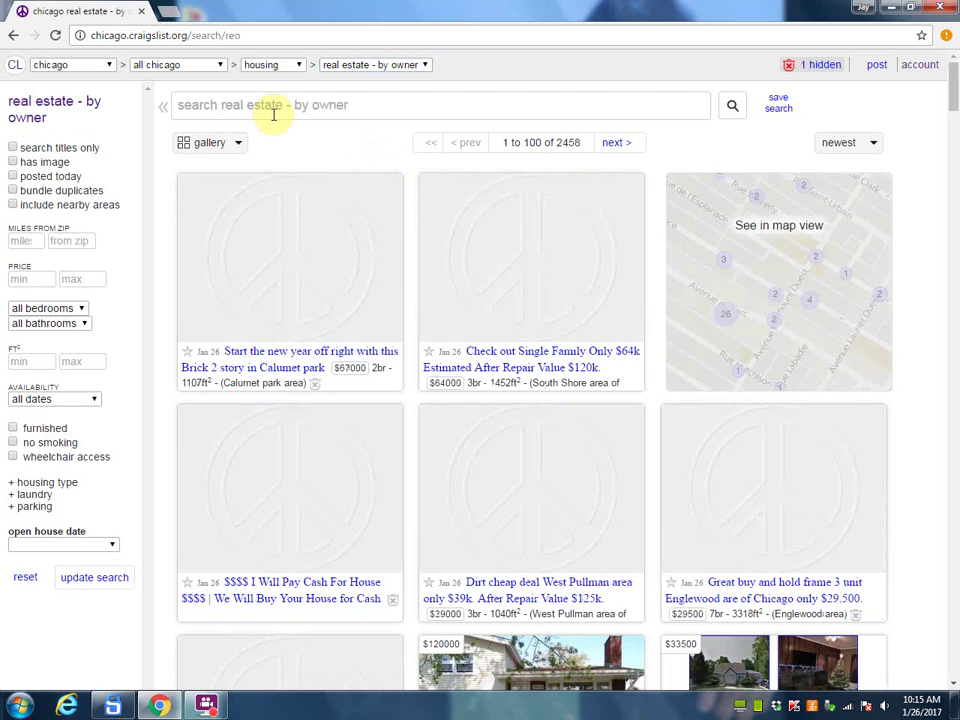
pyautogui.hotkey('ctrl', 't')
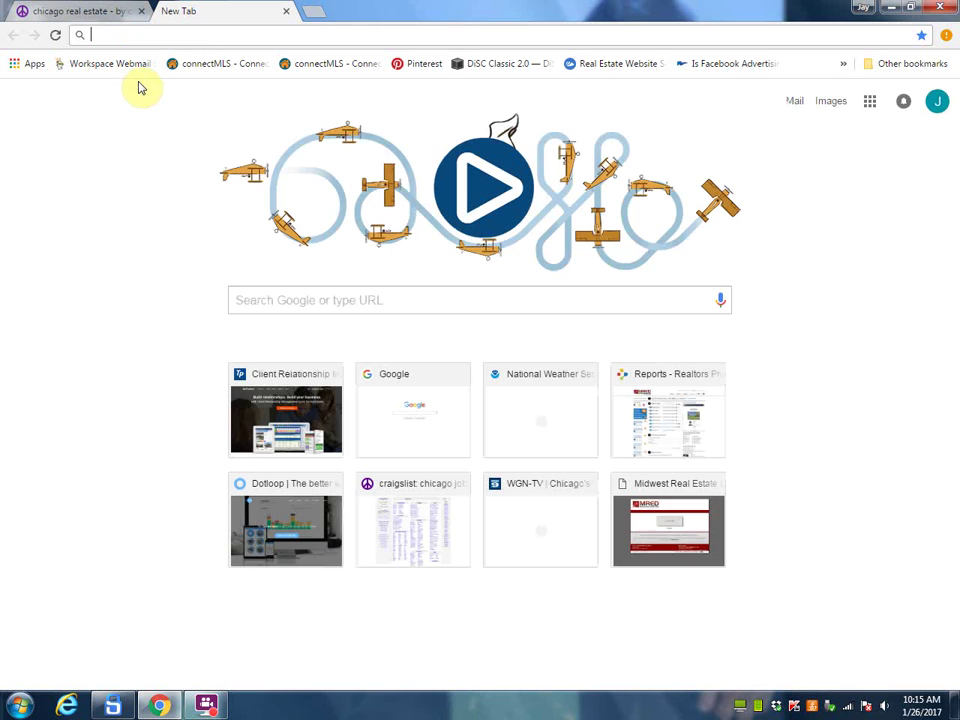
# Step: Load topproducer.com and sign in using the browser's saved account password
pyautogui.write('top')
pyautogui.press('Return')
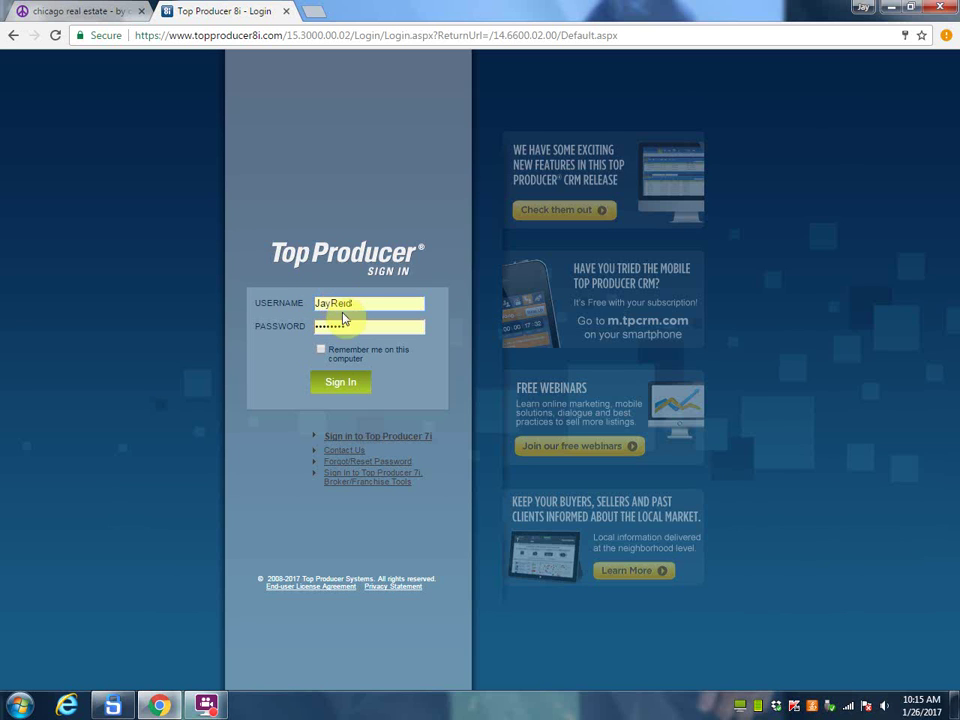
pyautogui.click(348, 326)
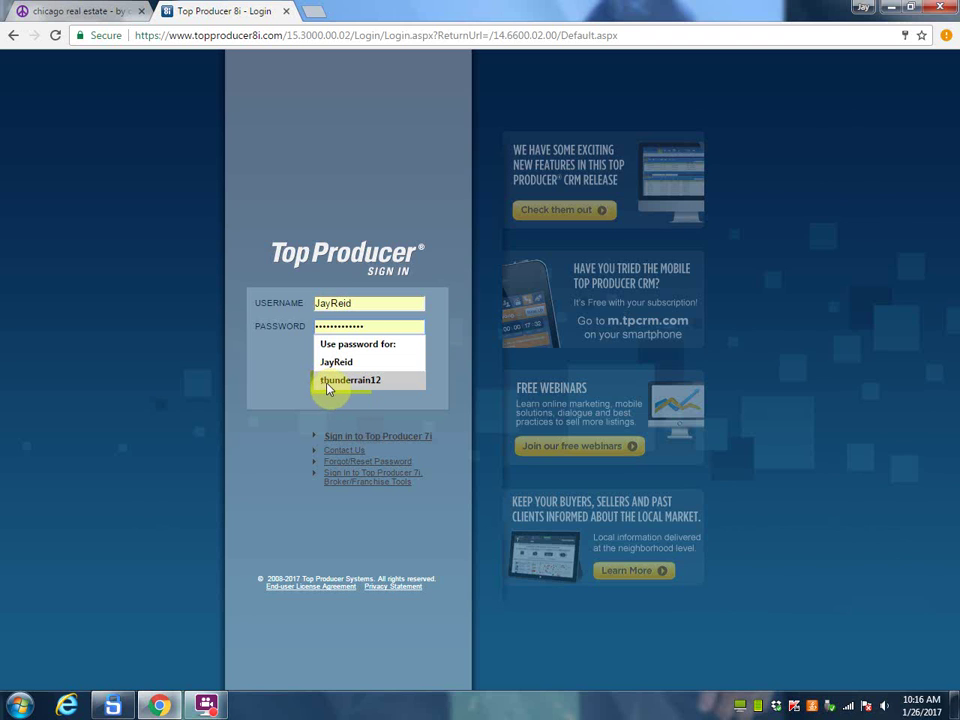
pyautogui.click(320, 405)
pyautogui.click(334, 390)
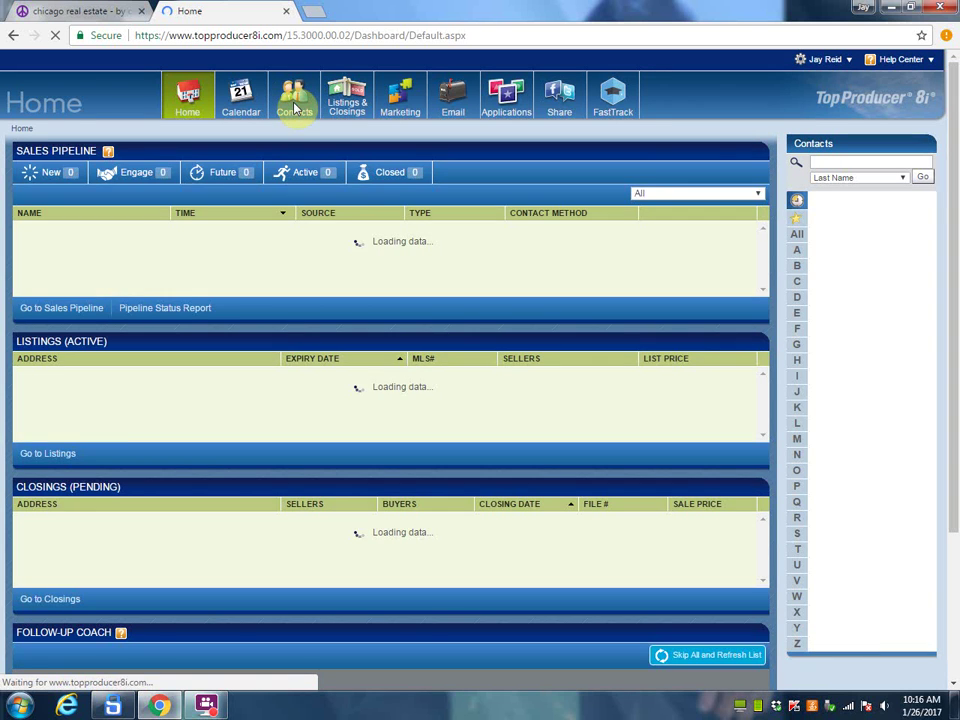
# Step: Add a new contact and set its contact type to 'For sale by owner'
pyautogui.click(295, 106)
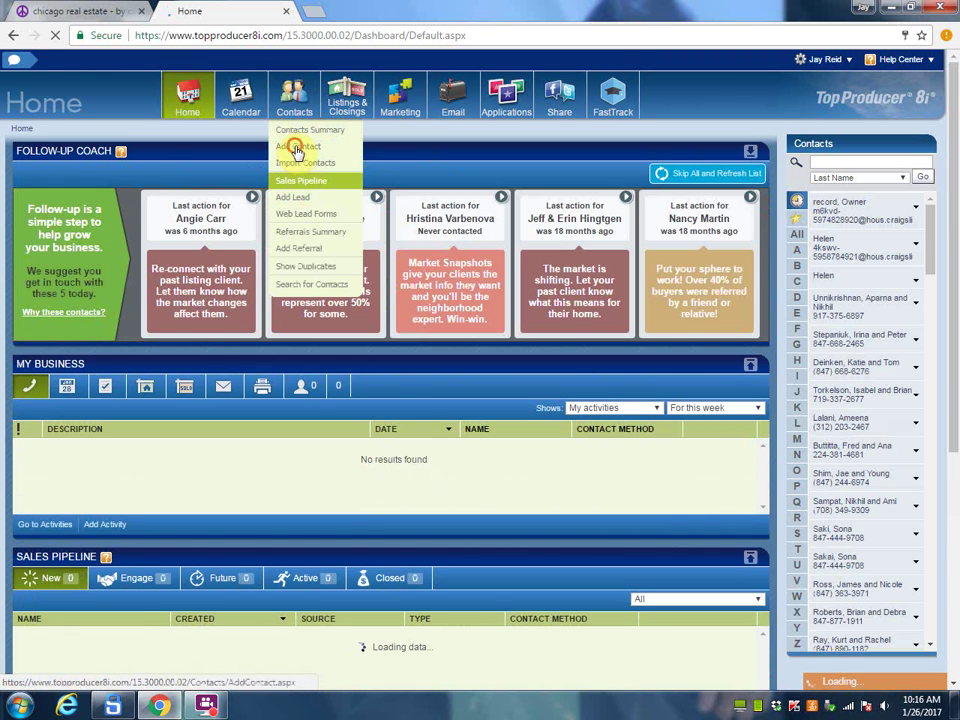
pyautogui.click(297, 153)
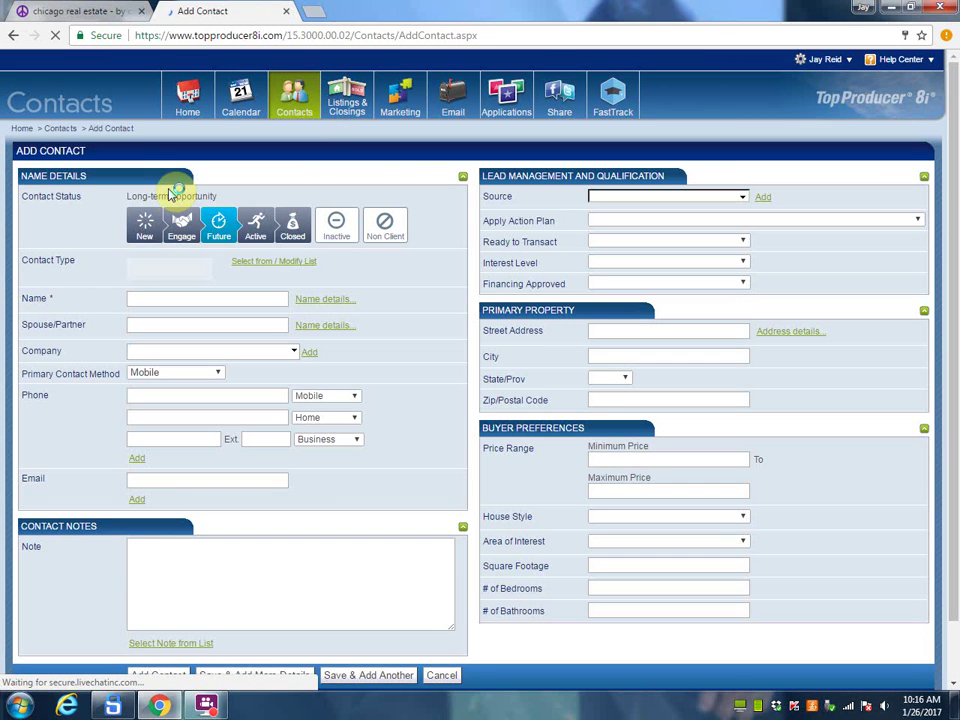
pyautogui.click(268, 263)
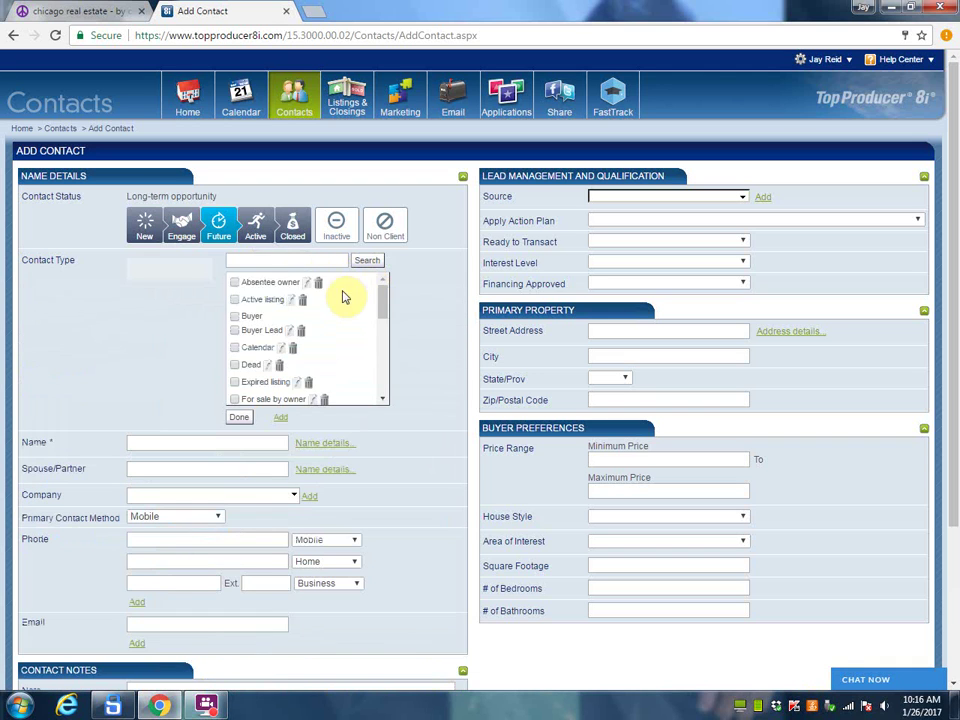
pyautogui.moveTo(386, 316); pyautogui.dragTo(384, 334)
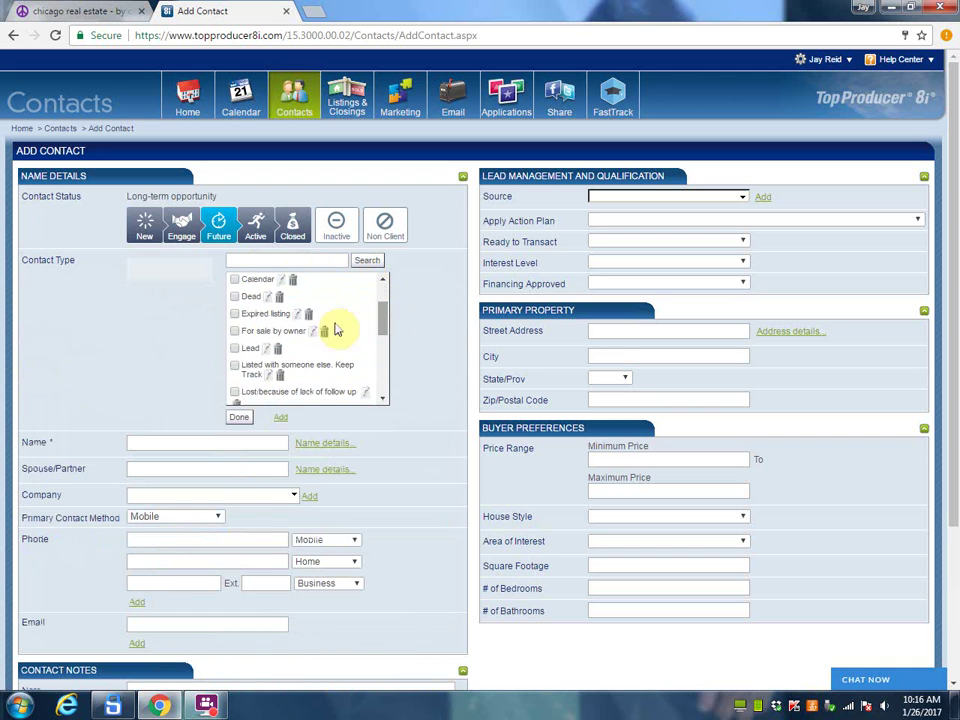
pyautogui.click(234, 332)
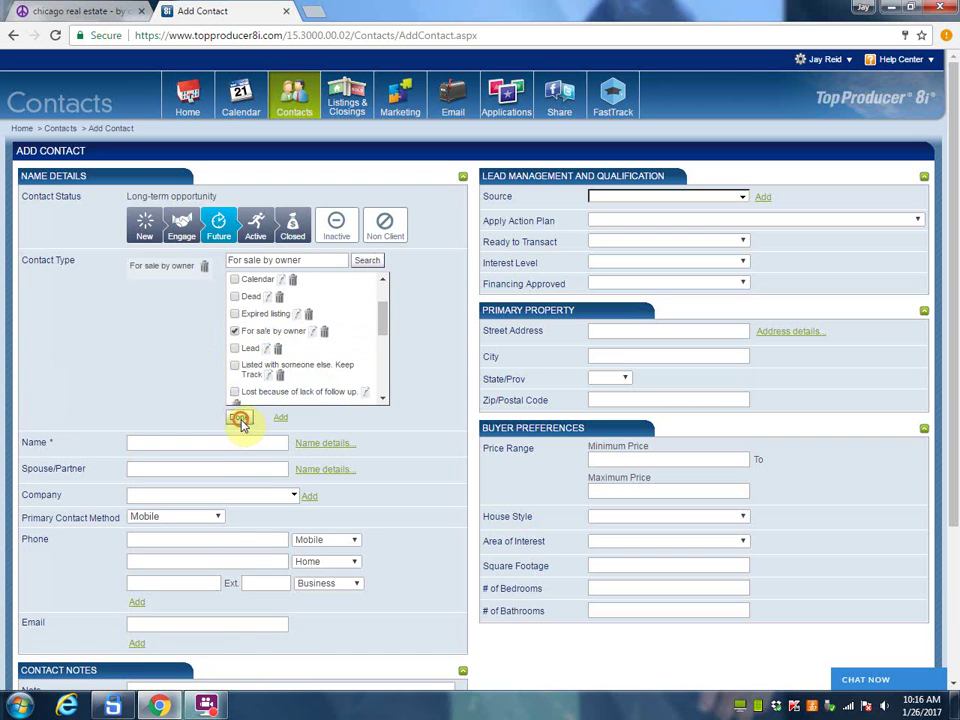
pyautogui.click(240, 419)
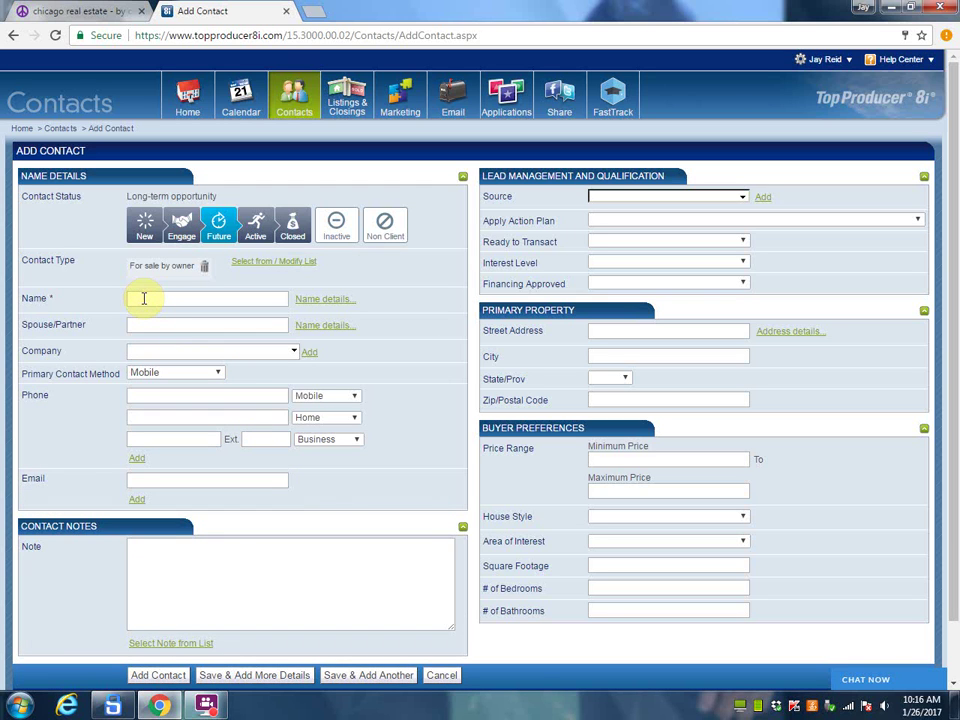
# Step: Enter 'Owner of record or their name' as the new contact's name
pyautogui.click(142, 298)
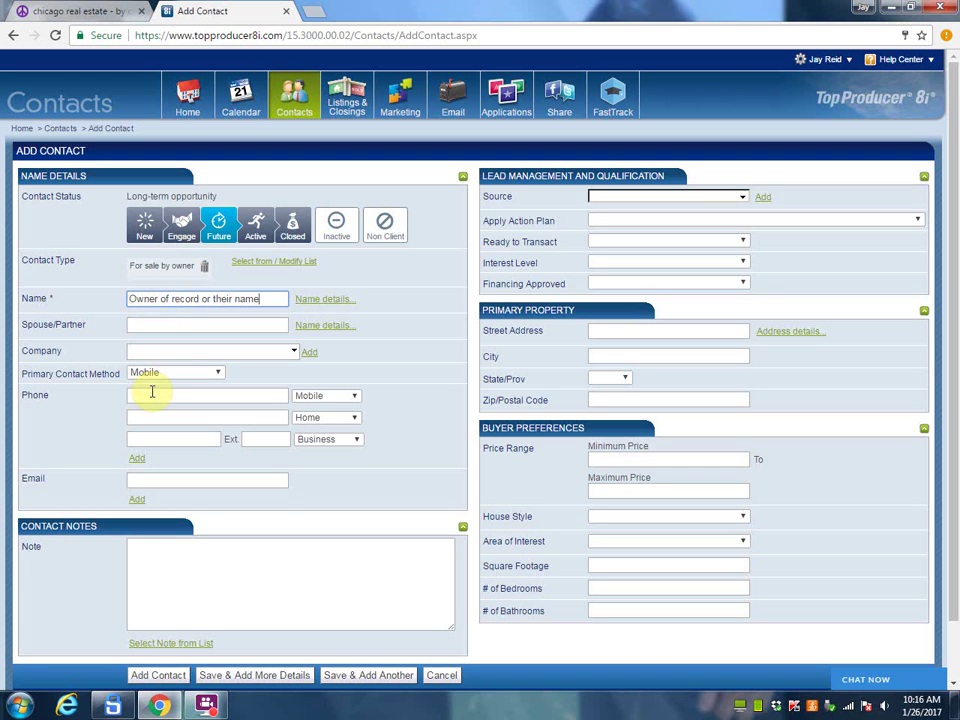
pyautogui.click(143, 478)
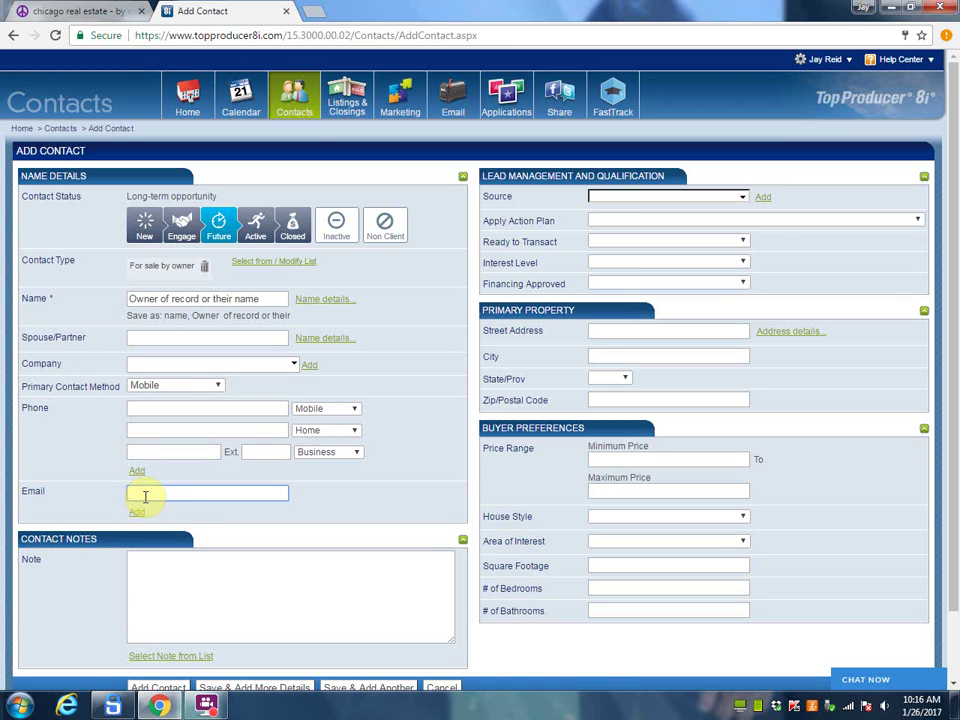
# Step: Set the contact's lead source to Craigslist Fore Sale By Owner
pyautogui.click(742, 197)
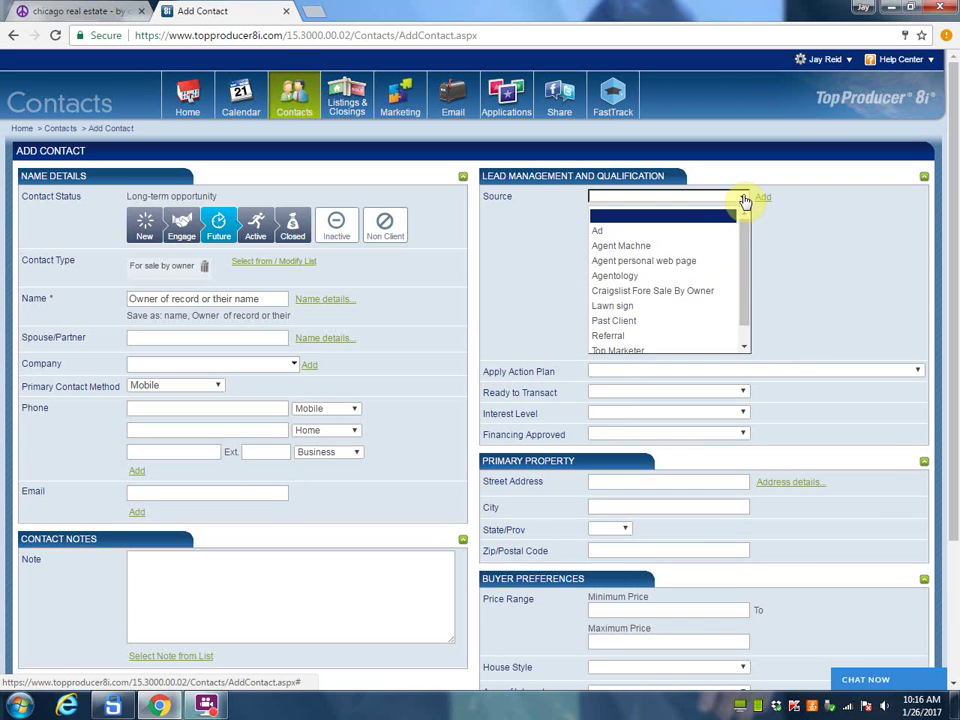
pyautogui.scroll(-1, 739, 205)
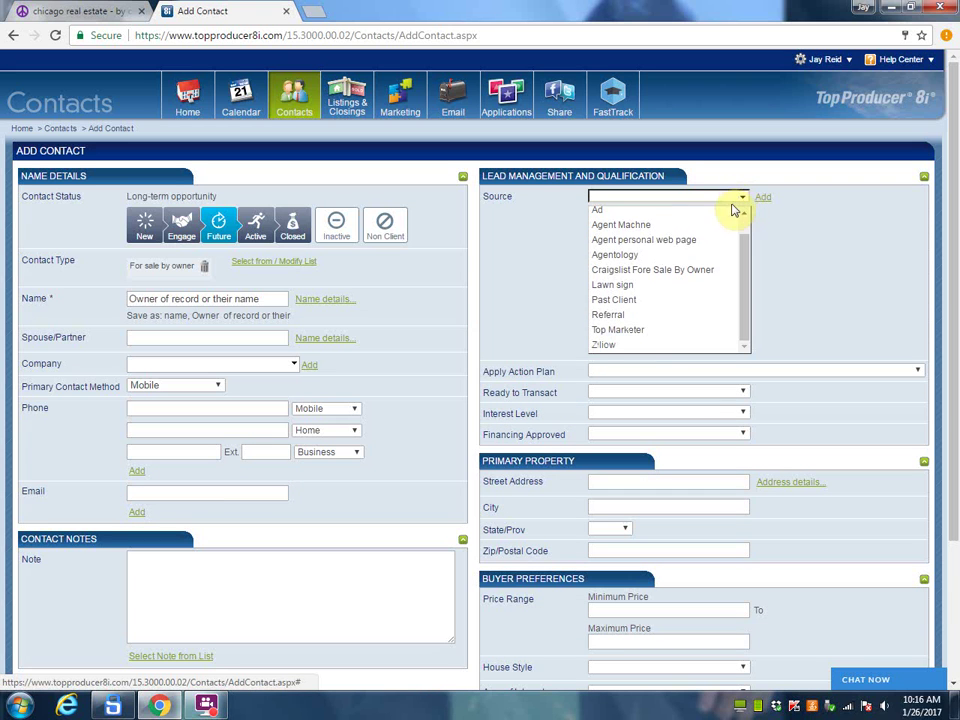
pyautogui.click(627, 277)
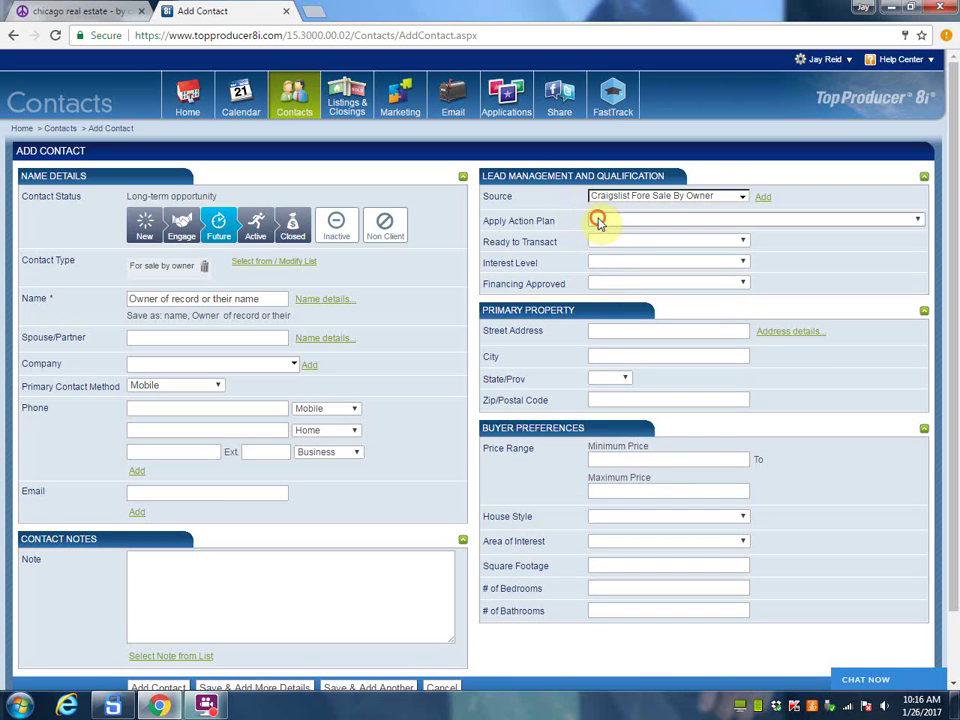
# Step: Assign the Craigslist For Sale By Owner action plan, starting January 30, 2017
pyautogui.click(599, 220)
pyautogui.write('cr')
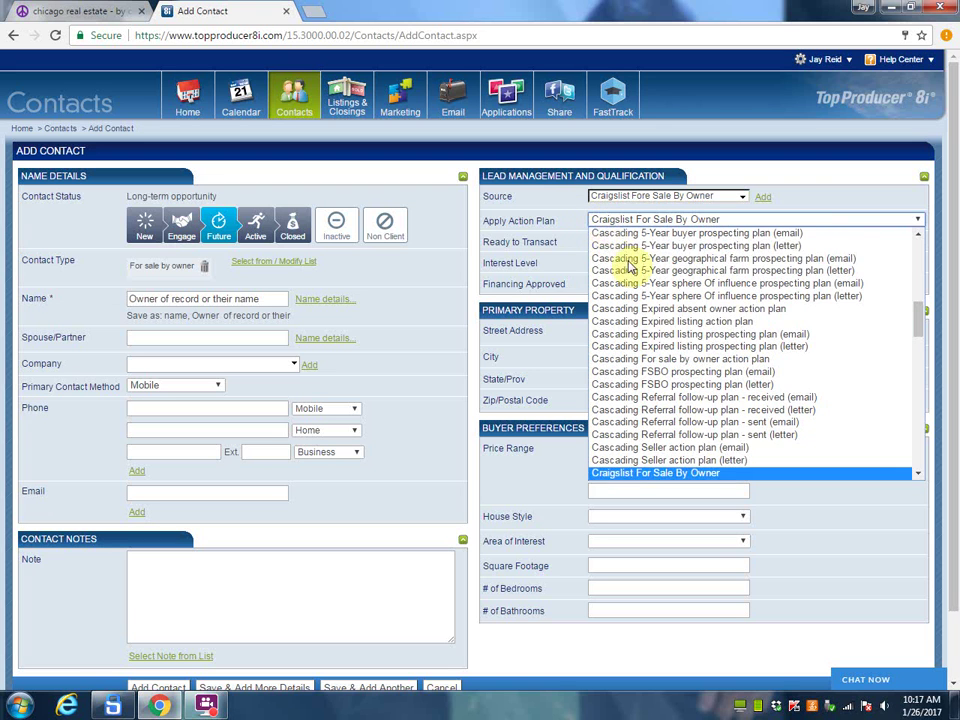
pyautogui.click(645, 476)
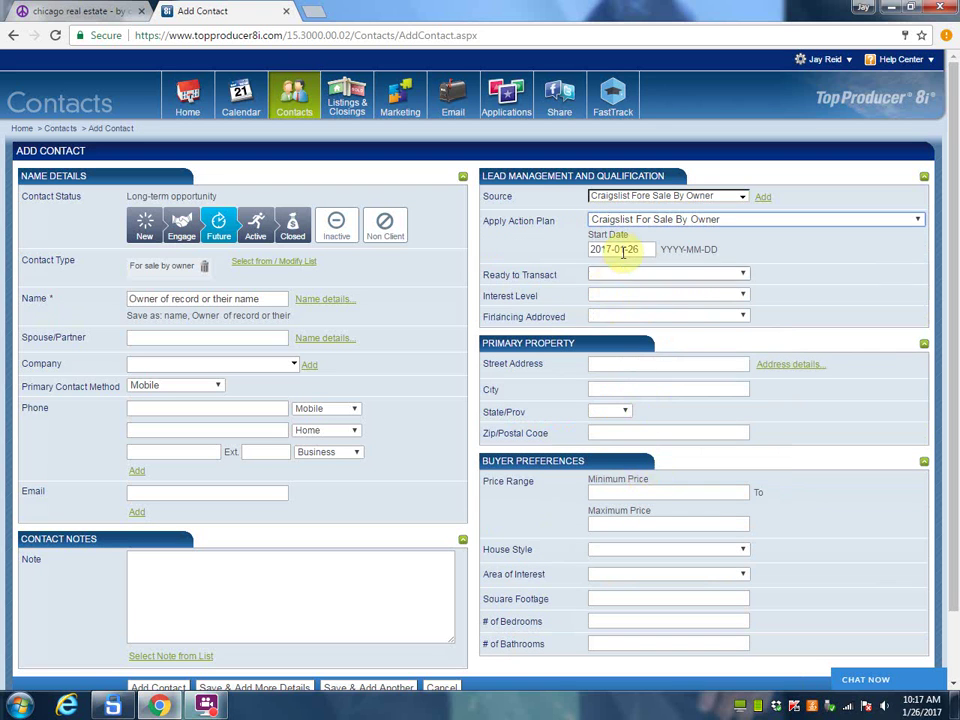
pyautogui.click(624, 249)
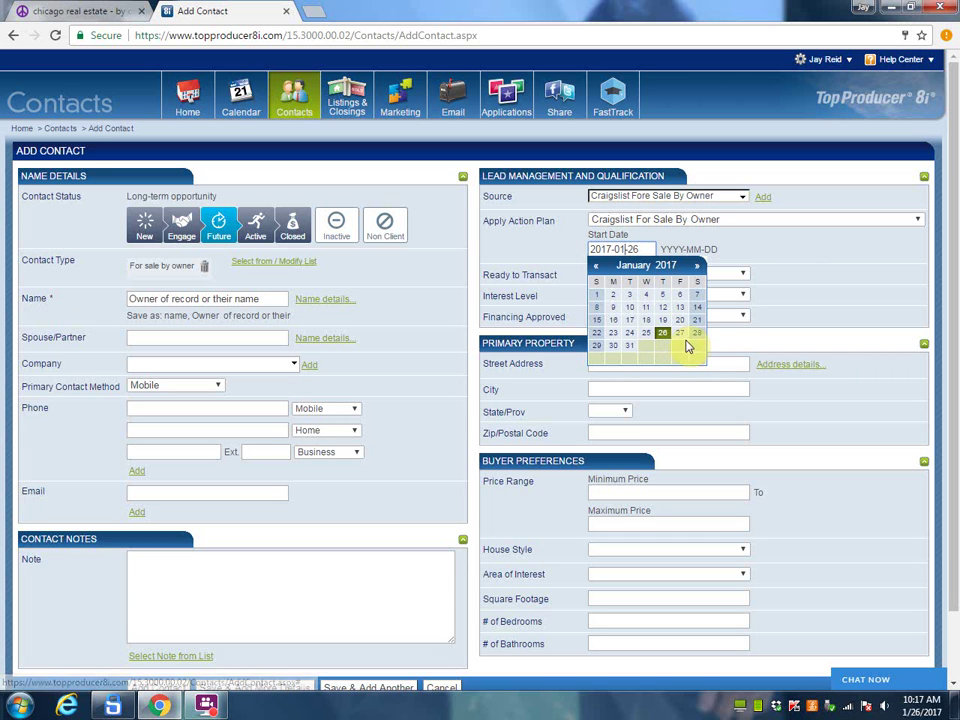
pyautogui.click(613, 347)
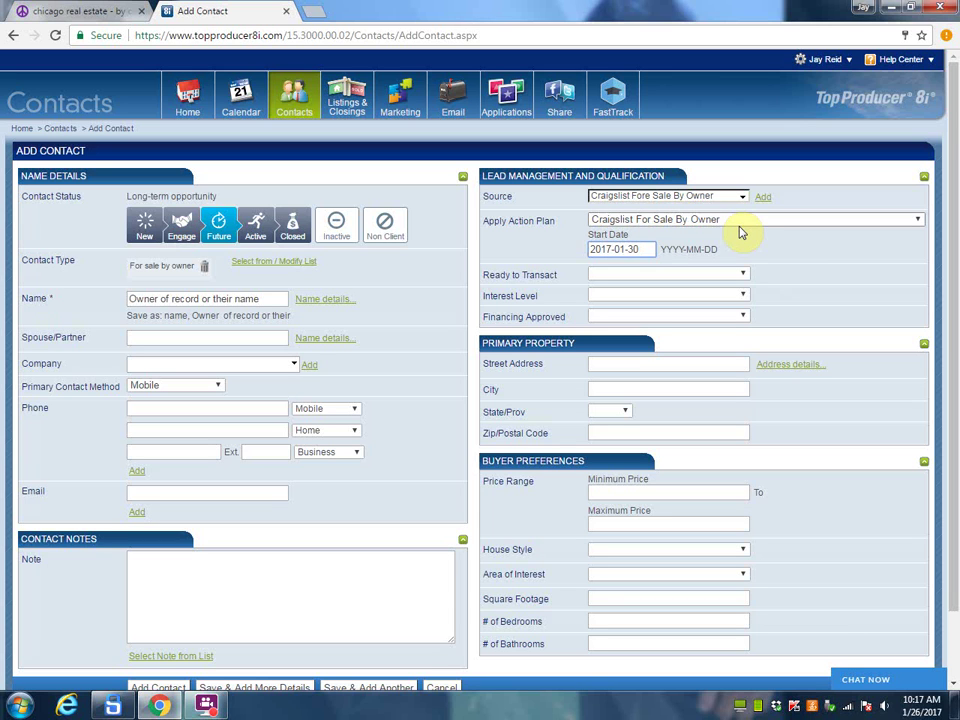
pyautogui.click(643, 249)
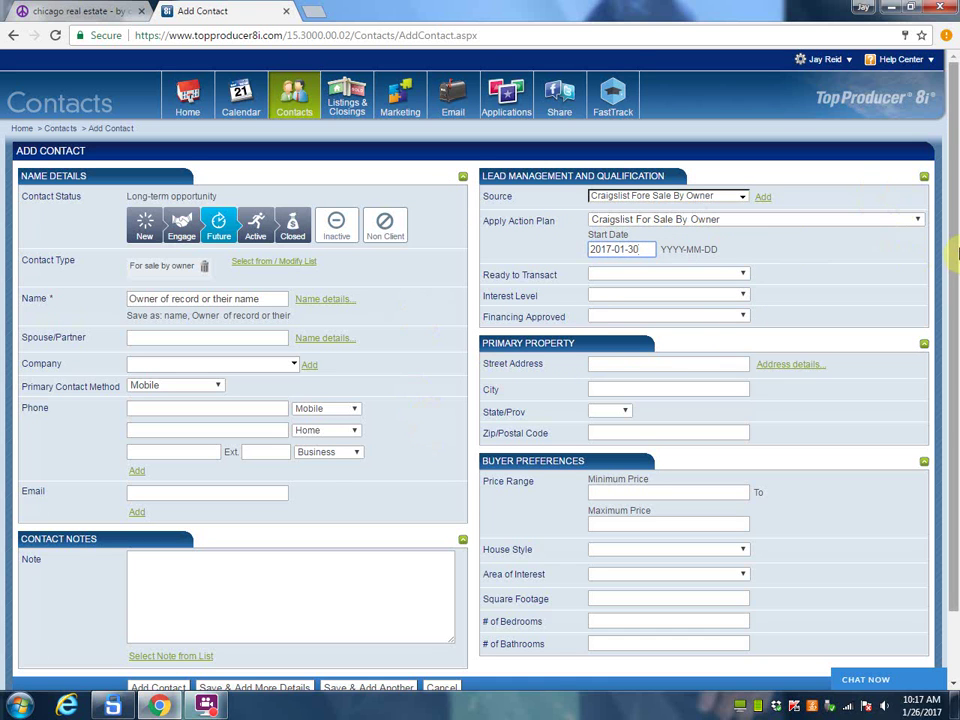
# Step: Replace the placeholder with the seller's first name, add their mobile number, and save the contact
pyautogui.moveTo(955, 265); pyautogui.dragTo(950, 321)
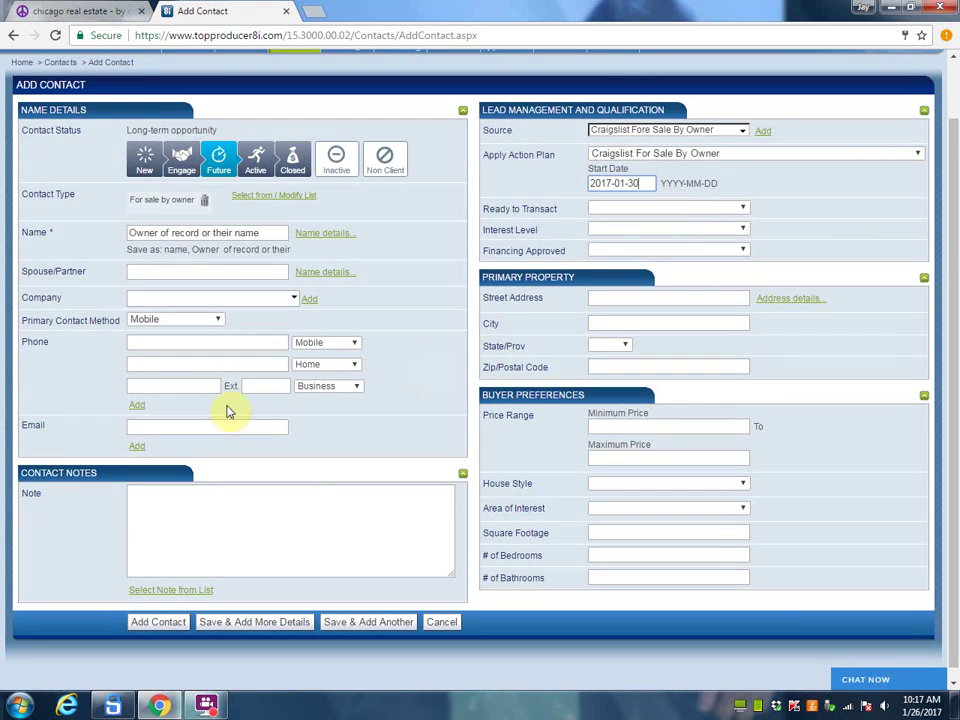
pyautogui.click(139, 428)
pyautogui.write('jayreidhomes.com')
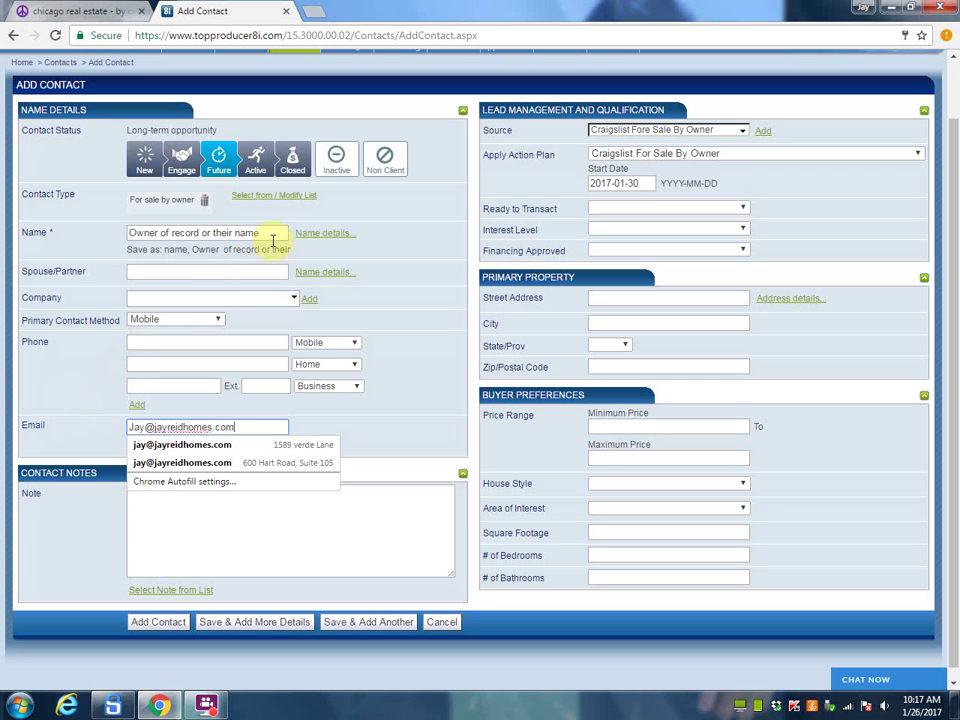
pyautogui.moveTo(279, 234); pyautogui.dragTo(3, 215)
pyautogui.write('Jay')
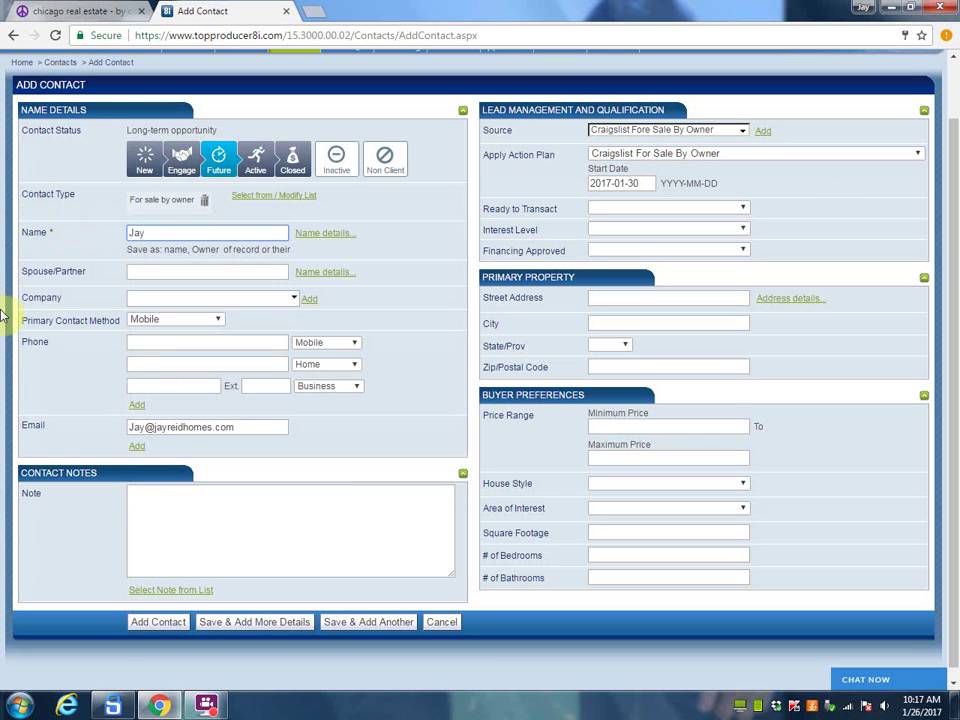
pyautogui.click(139, 343)
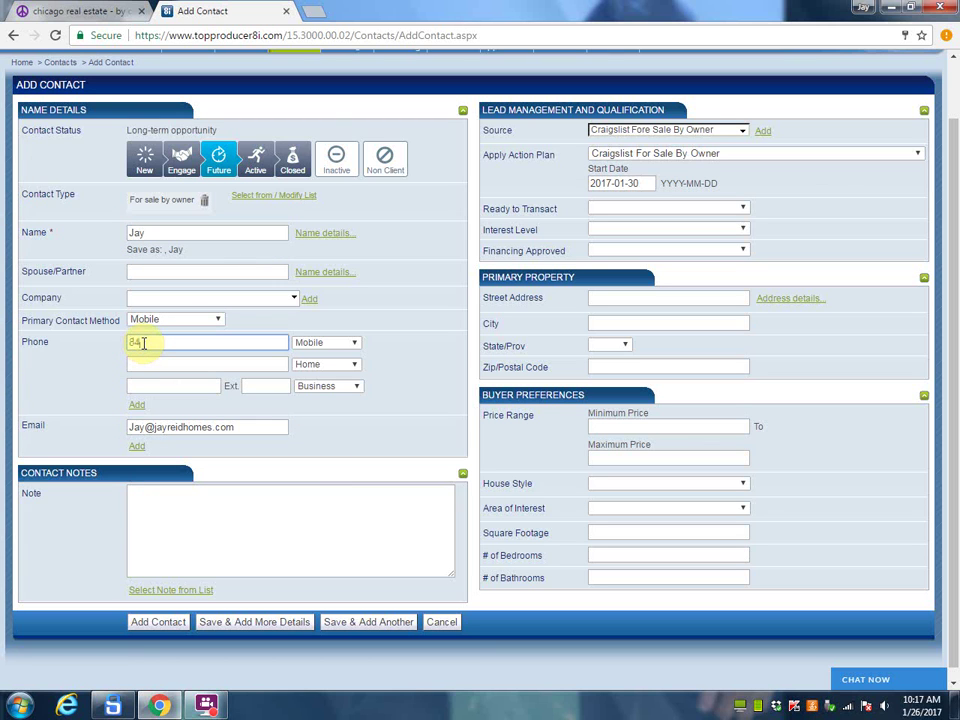
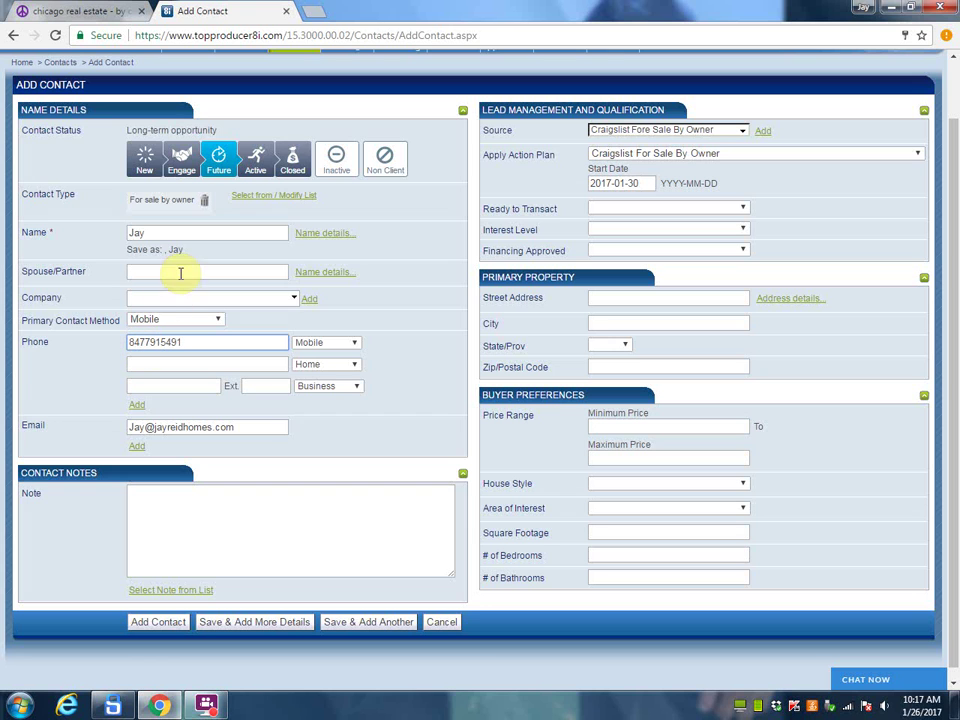
pyautogui.click(145, 622)
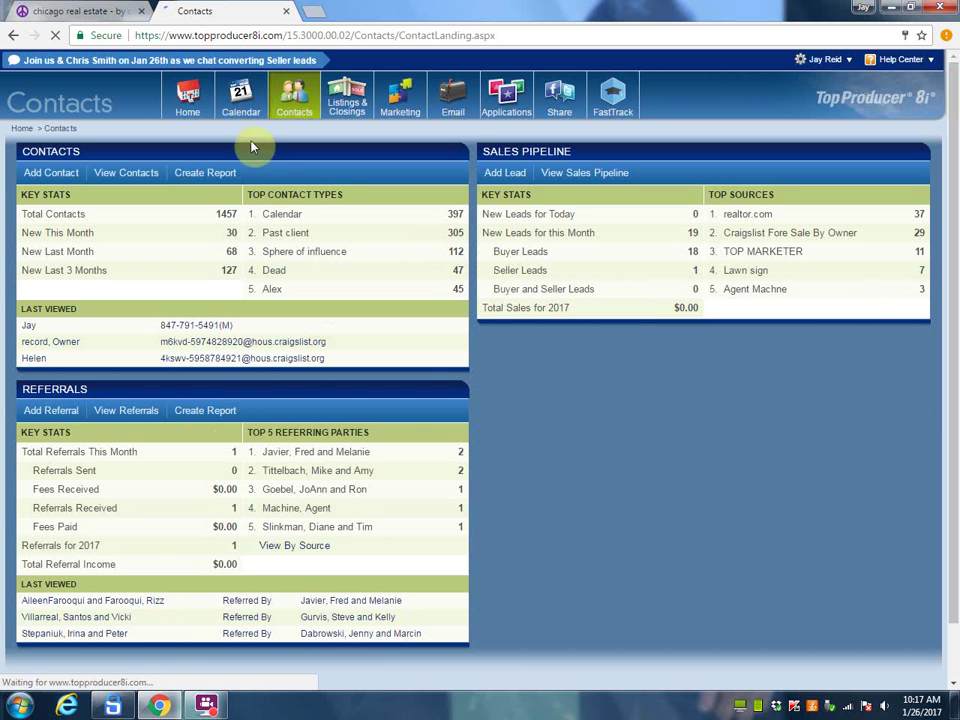
# Step: Open the Craigslist For Sale By Owner plan from the Personal tab of Plans Manager
pyautogui.moveTo(240, 100)
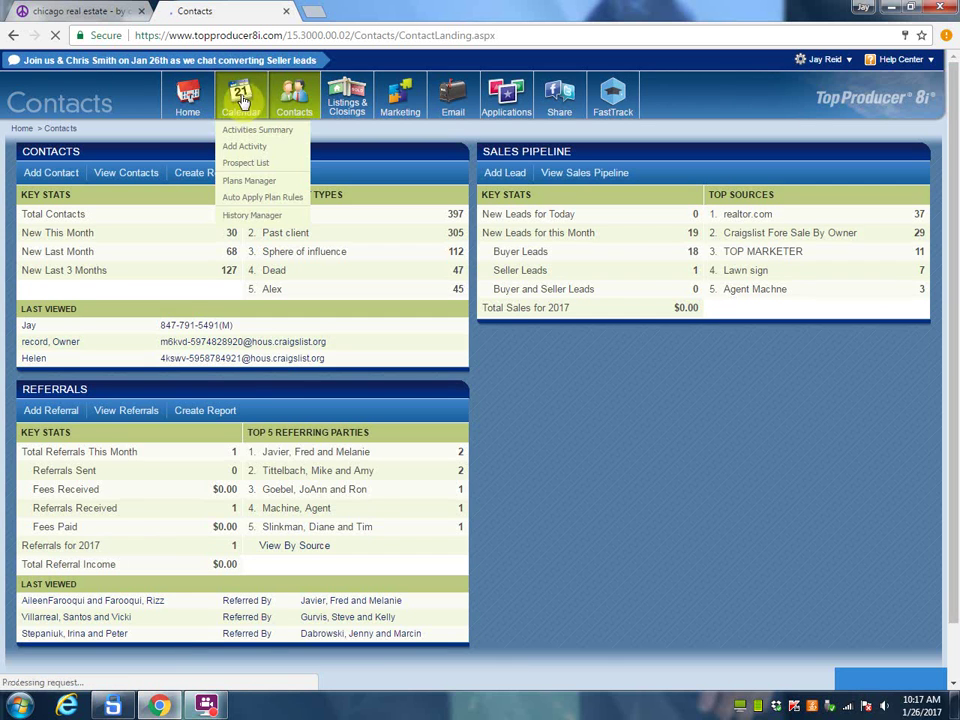
pyautogui.click(248, 183)
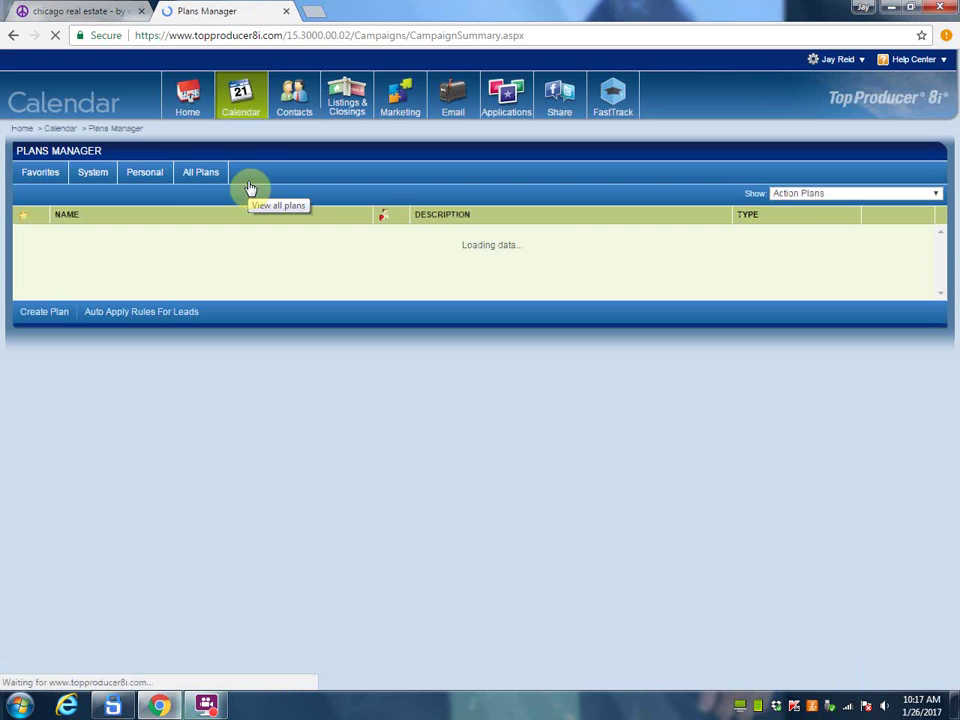
pyautogui.click(145, 172)
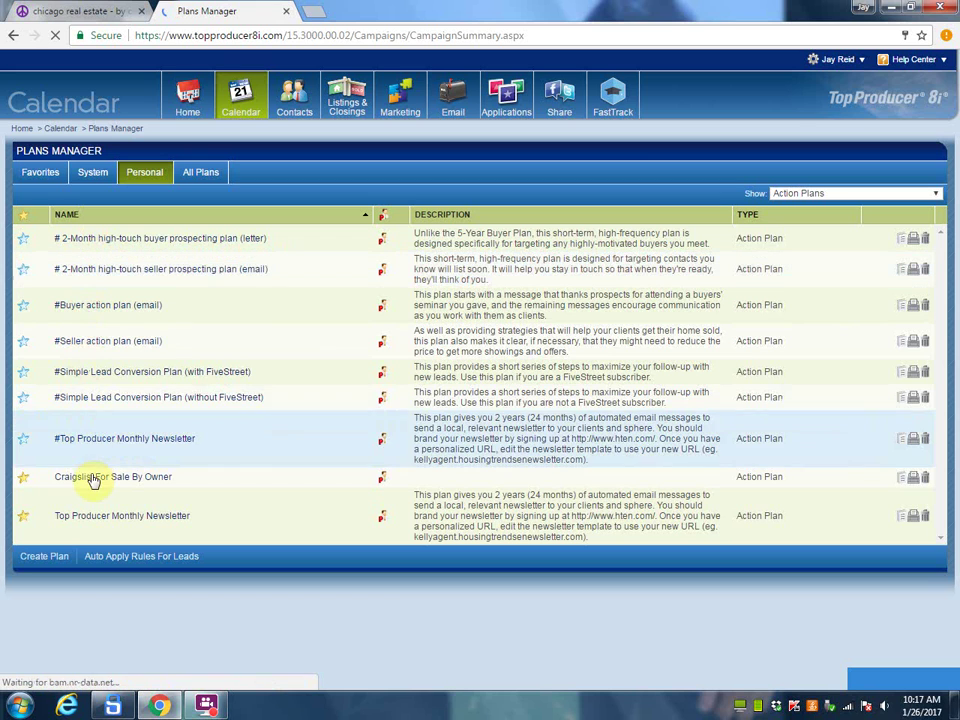
pyautogui.click(90, 476)
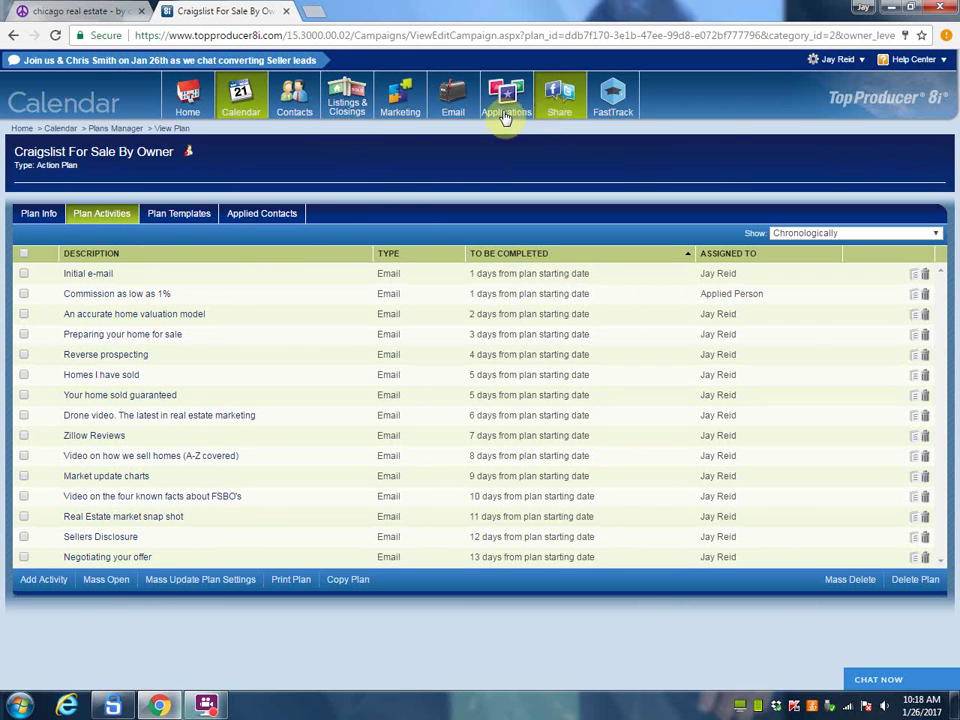
# Step: Review the Email tab of account Settings, then return to the Craigslist by-owner listings
pyautogui.moveTo(451, 118)
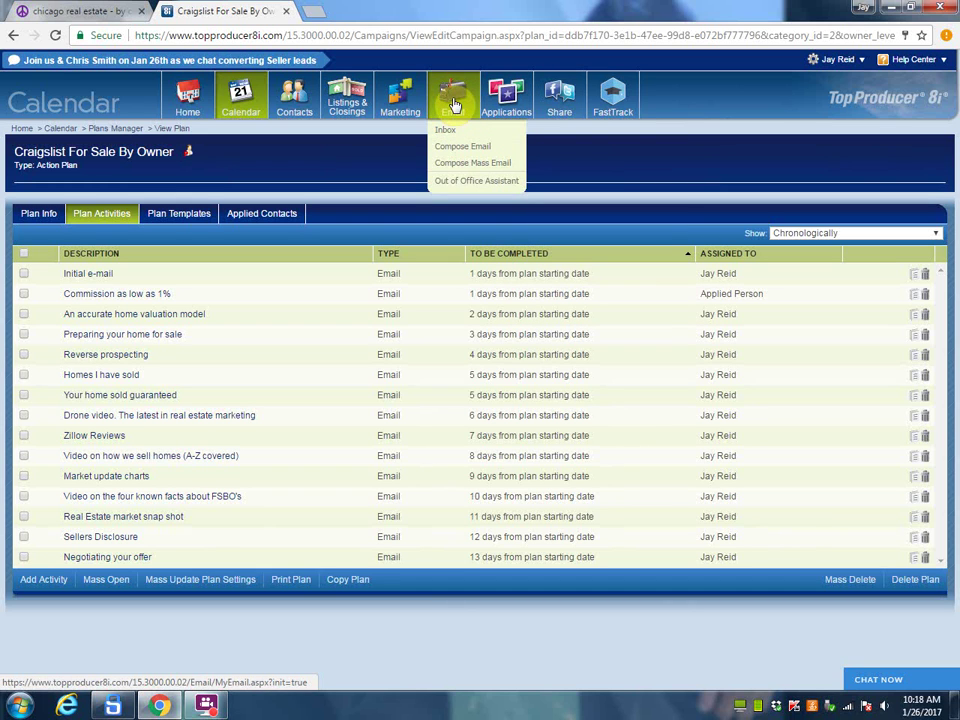
pyautogui.moveTo(864, 61)
pyautogui.click(840, 95)
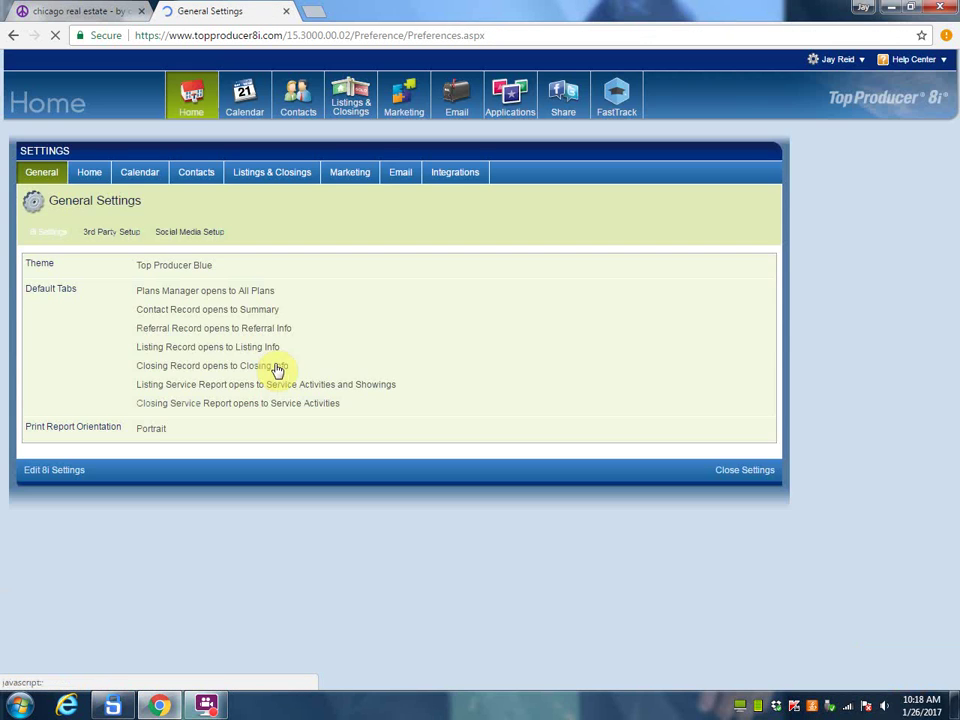
pyautogui.click(397, 176)
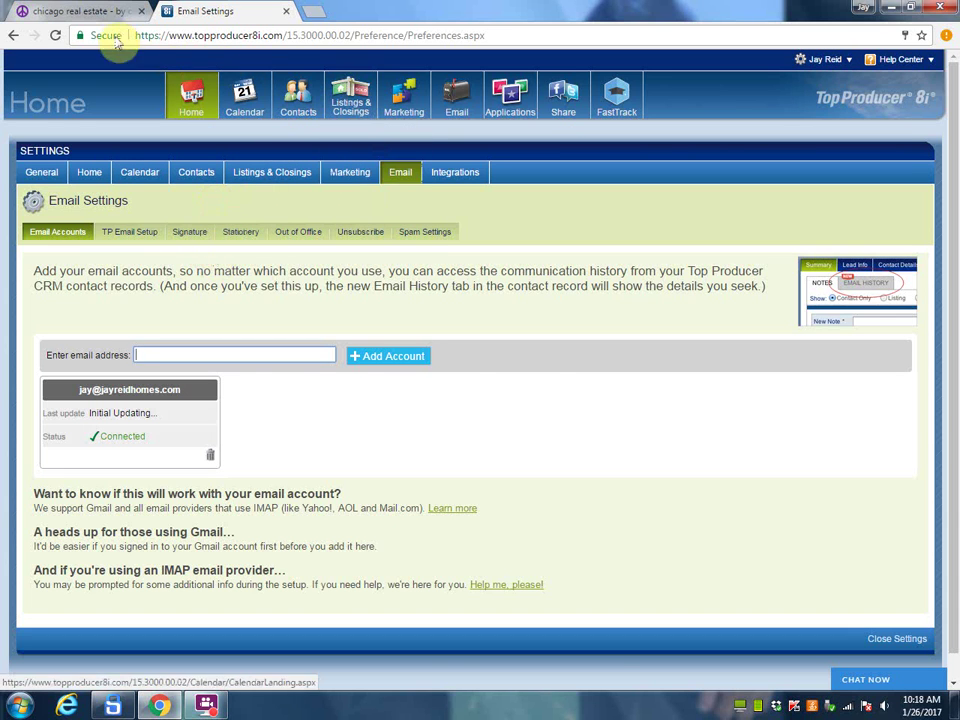
pyautogui.click(76, 11)
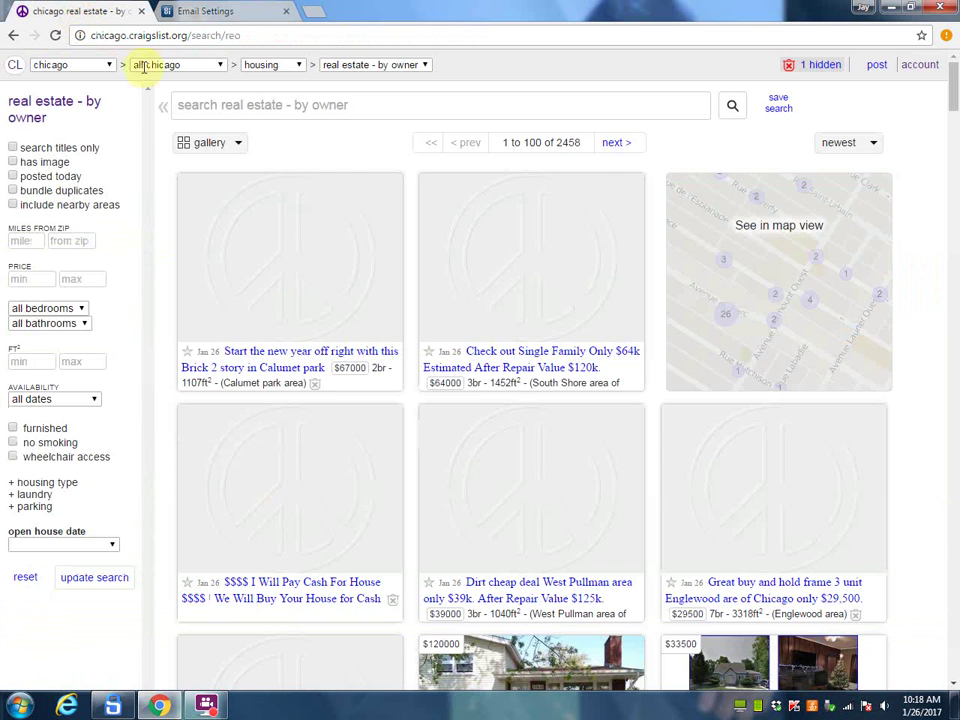
# Step: Filter the by-owner listings to north chicagoland and open the $225000 SINGLE FAMILY HOUSE FOR SALE WITH INCOME post
pyautogui.click(215, 68)
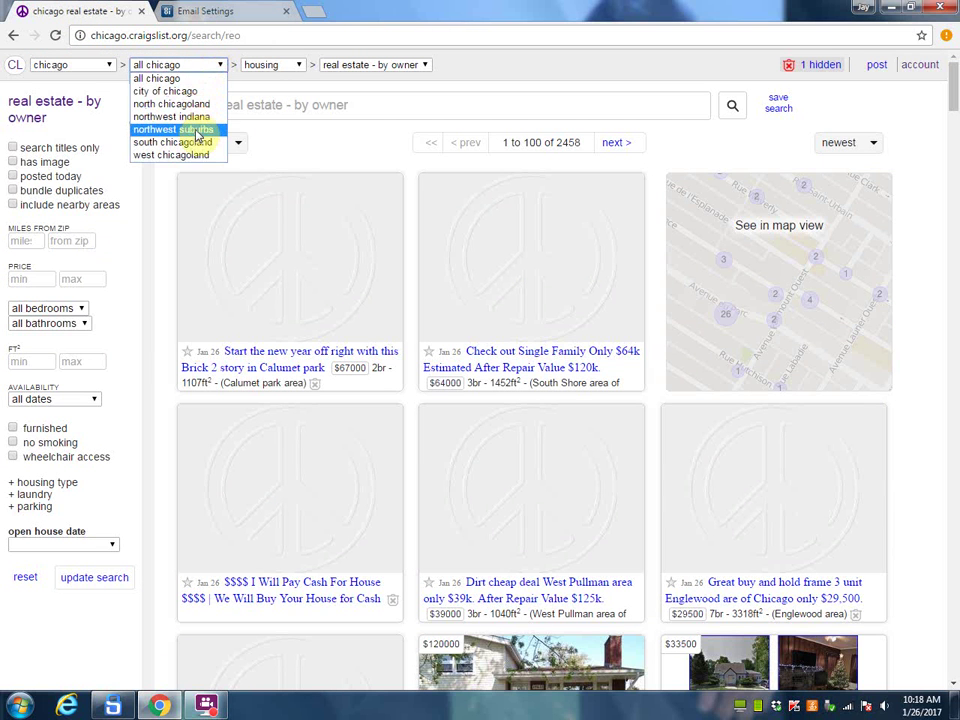
pyautogui.click(300, 144)
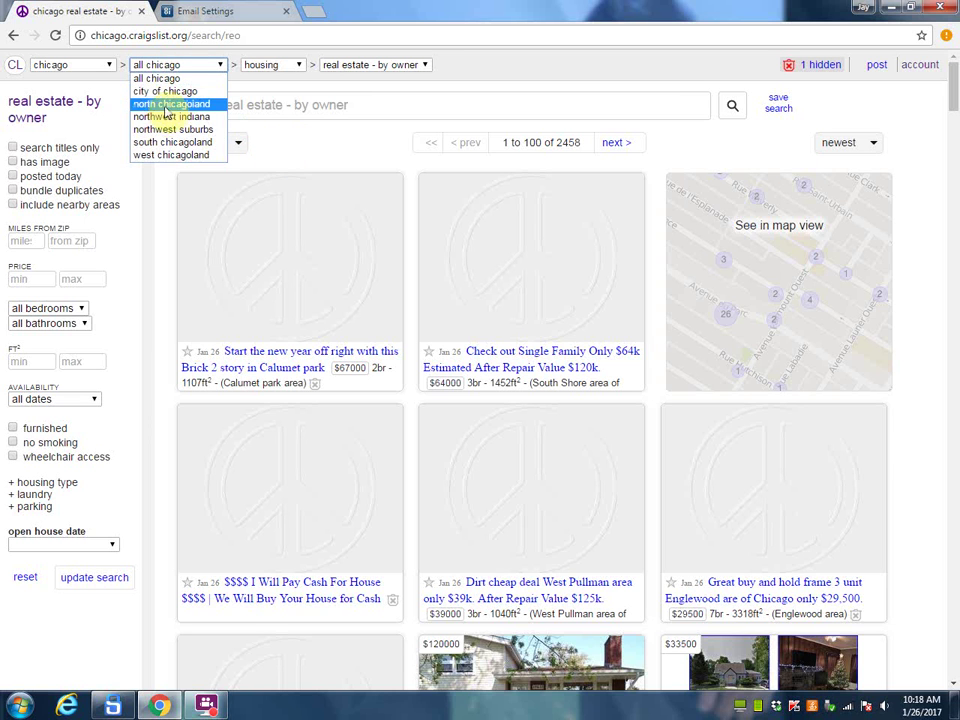
pyautogui.click(166, 106)
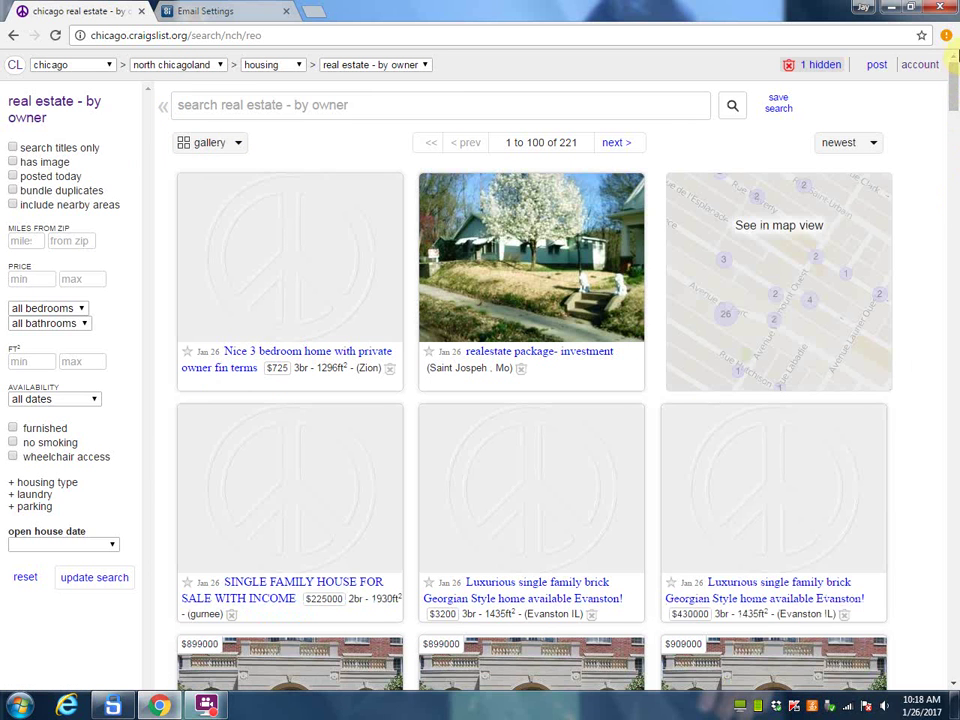
pyautogui.moveTo(952, 80); pyautogui.dragTo(953, 82)
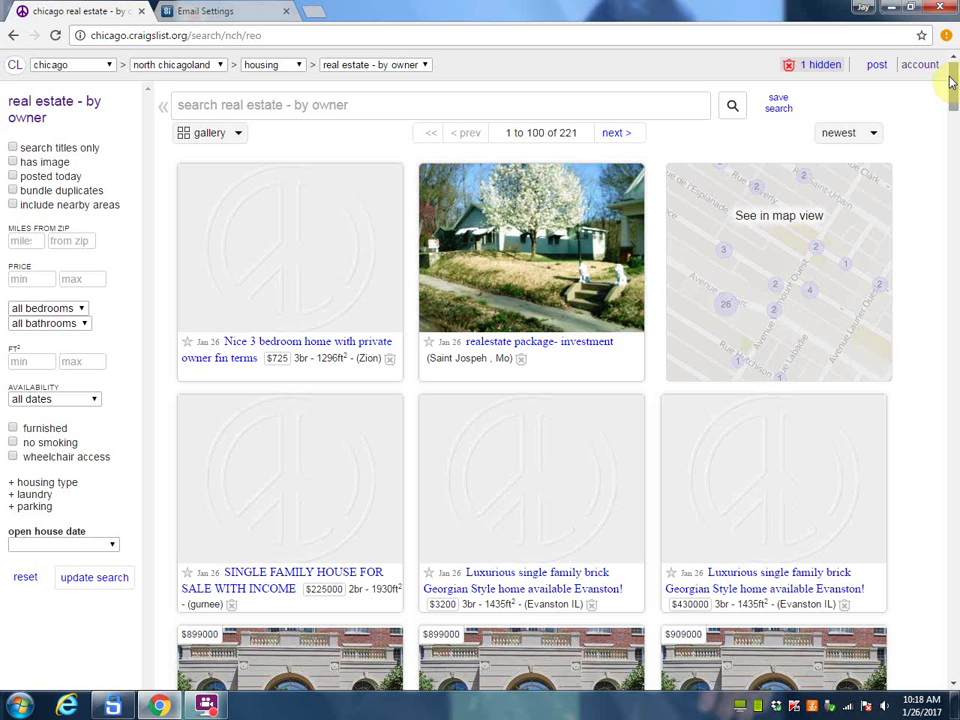
pyautogui.moveTo(954, 100); pyautogui.dragTo(954, 102)
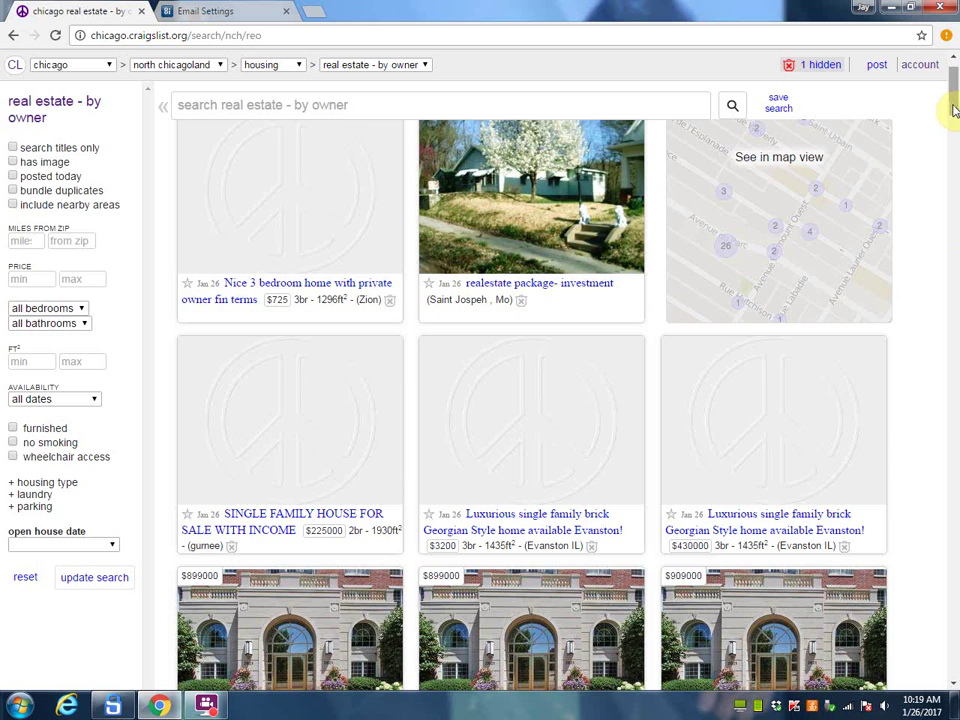
pyautogui.scroll(-3, 337, 353)
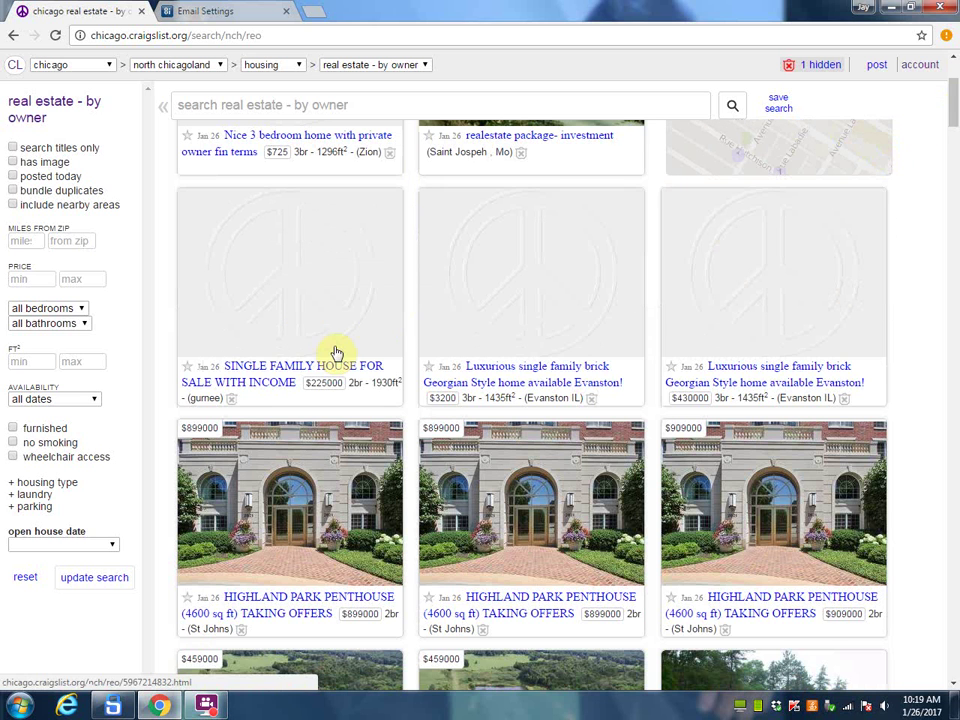
pyautogui.click(253, 370)
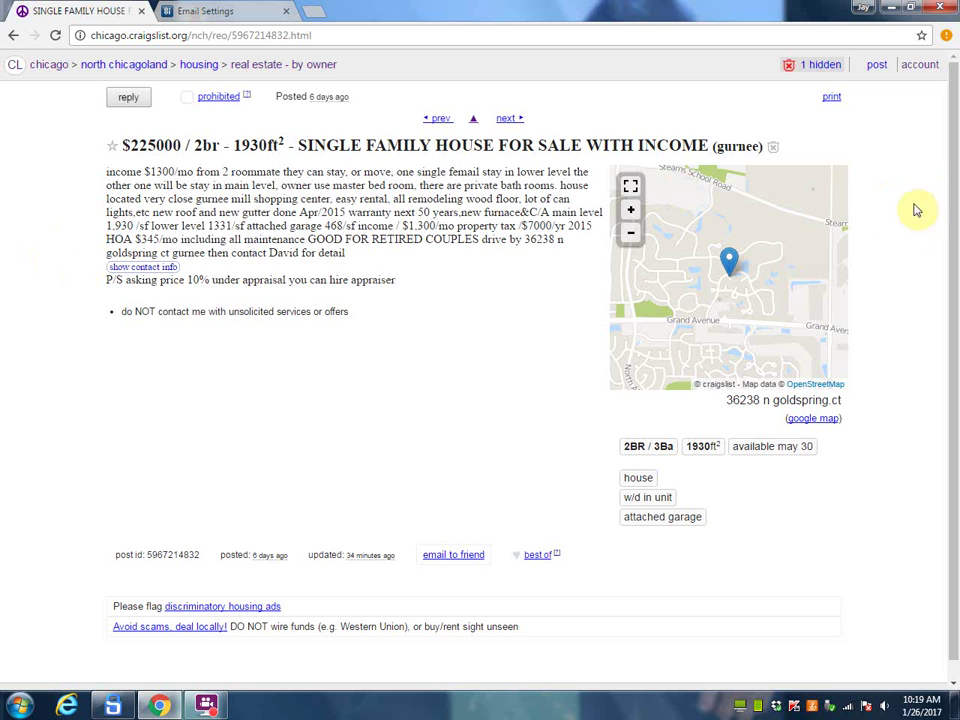
# Step: Reveal the $225000 listing's reply details, copy the seller's reply email, and go back to Top Producer
pyautogui.moveTo(955, 237); pyautogui.dragTo(940, 148)
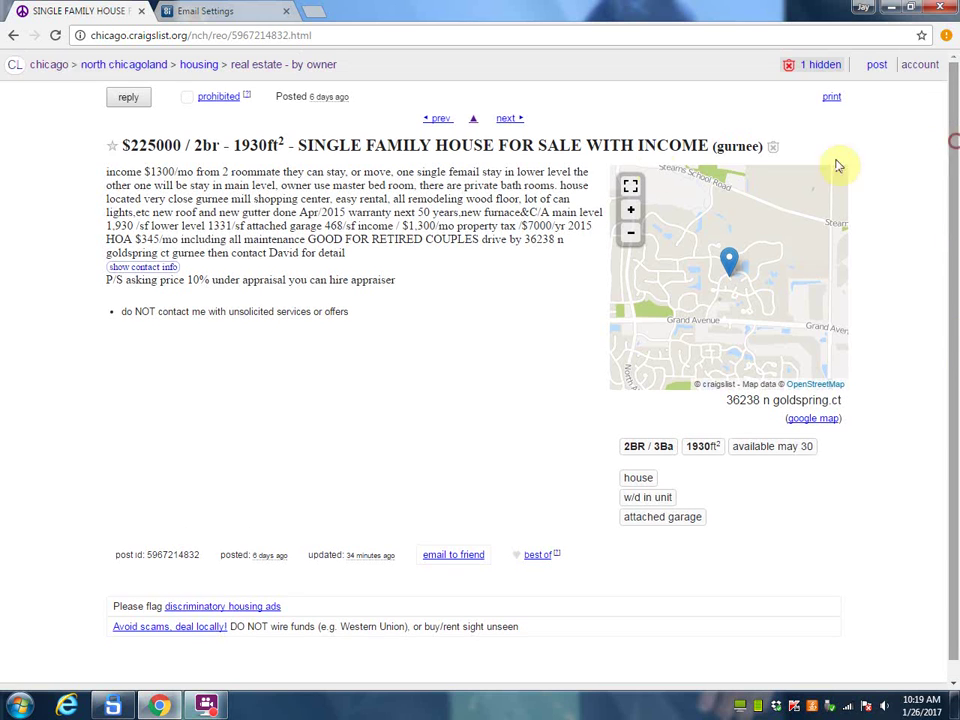
pyautogui.click(129, 102)
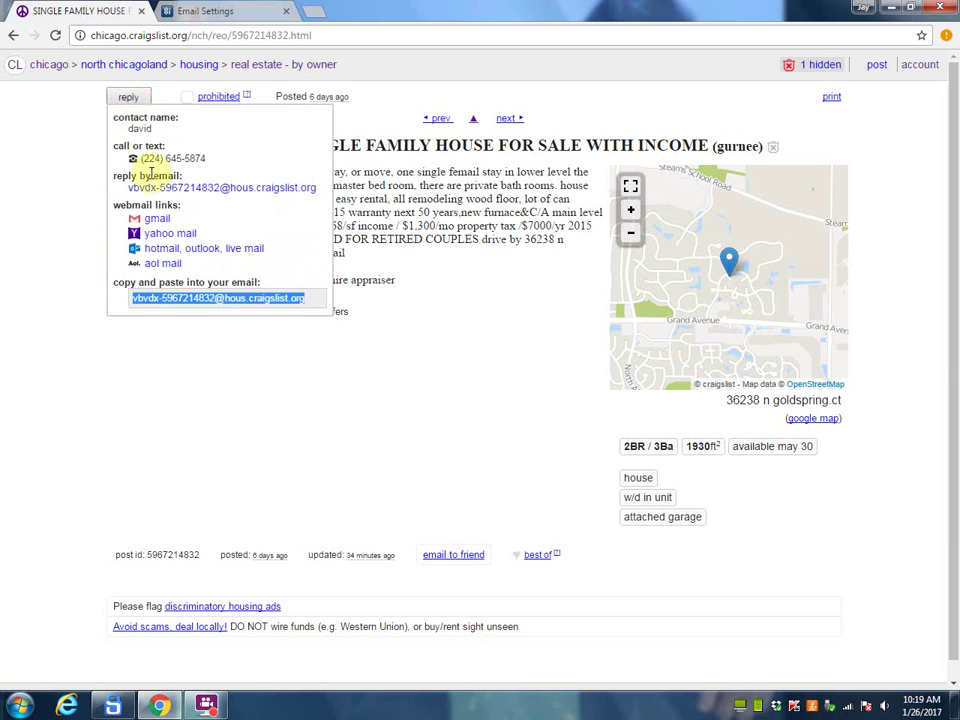
pyautogui.rightClick(188, 300)
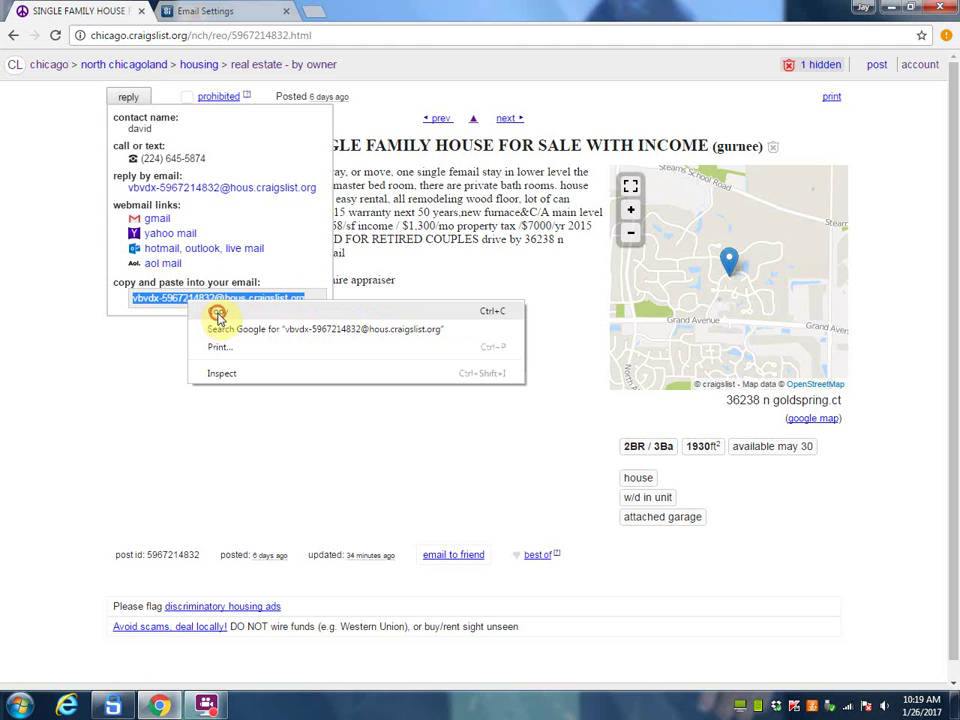
pyautogui.click(214, 312)
pyautogui.click(205, 18)
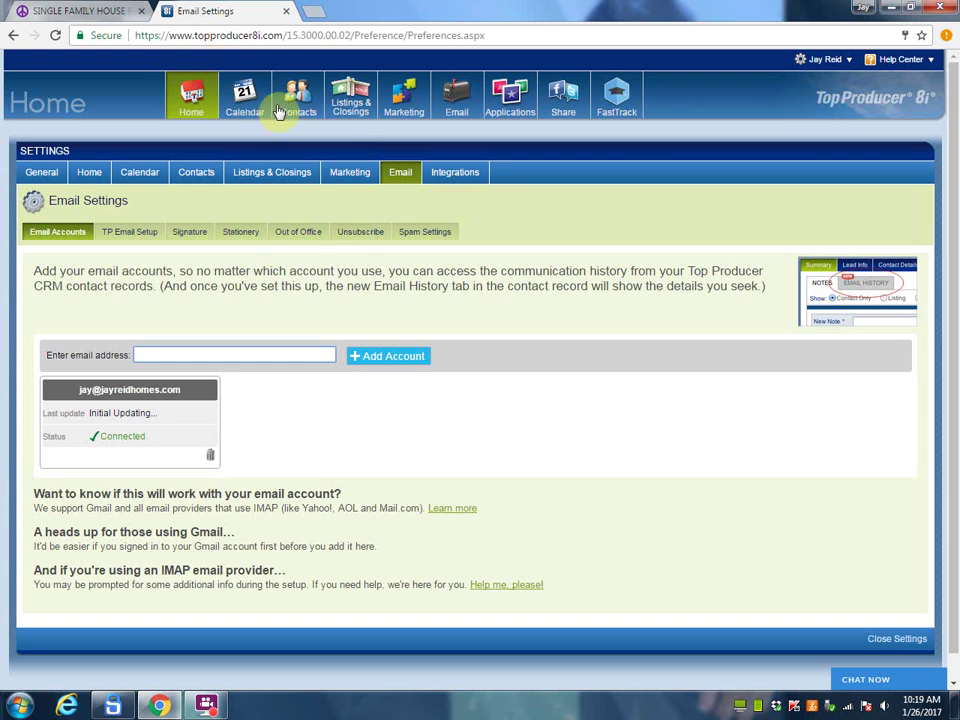
# Step: Start a new contact and paste the seller's Craigslist reply email into Email
pyautogui.moveTo(297, 105)
pyautogui.click(303, 149)
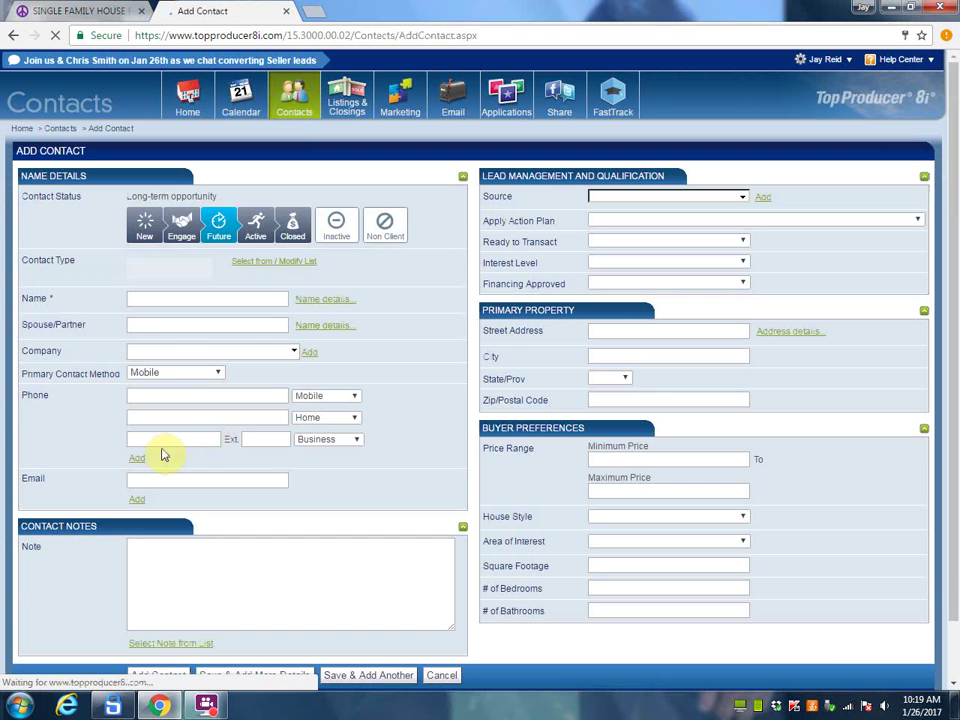
pyautogui.rightClick(134, 480)
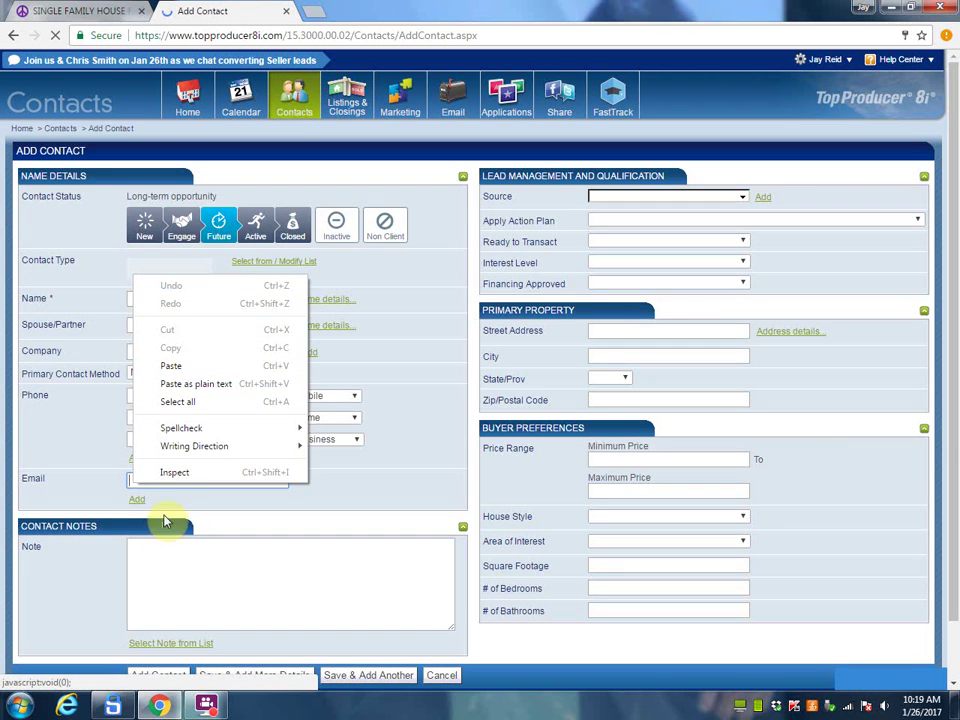
pyautogui.click(184, 366)
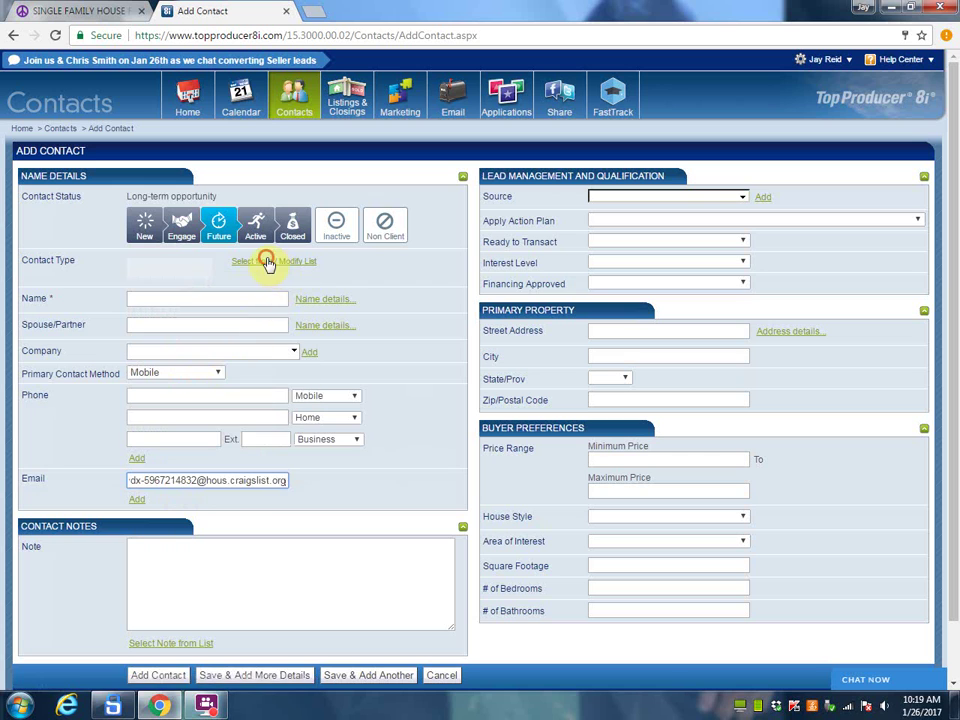
# Step: Set the new contact's type to For sale by owner
pyautogui.click(264, 262)
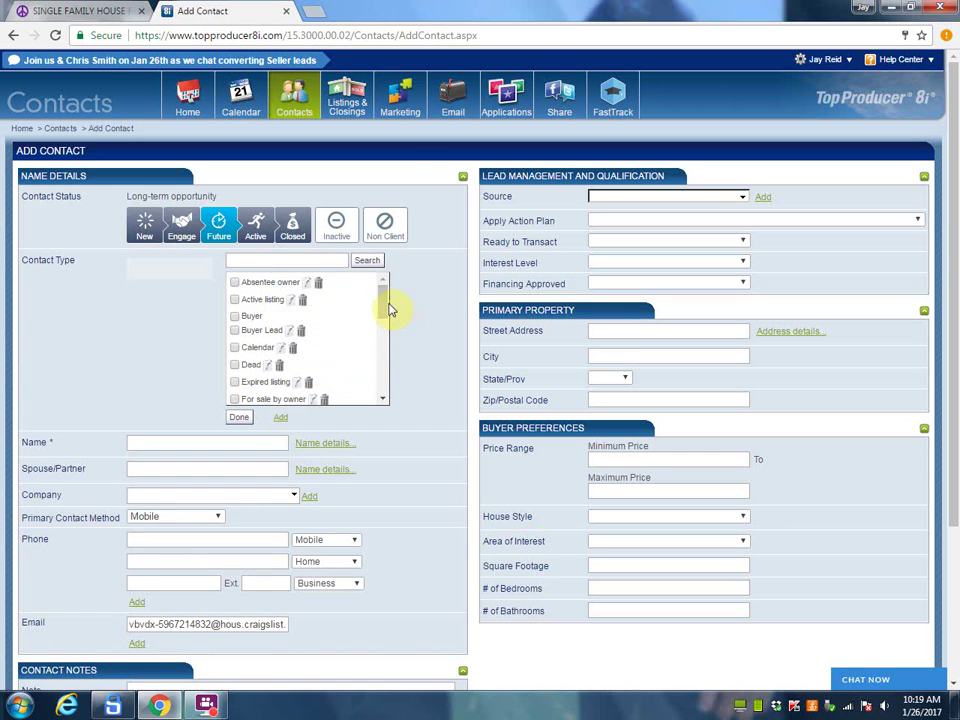
pyautogui.click(380, 306)
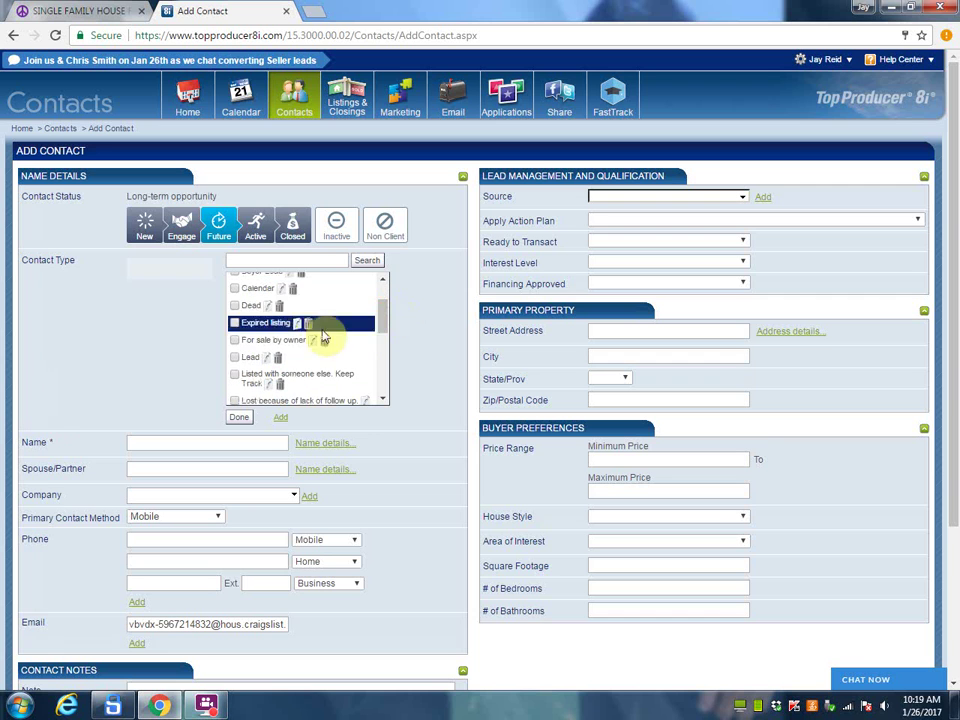
pyautogui.click(235, 342)
# Step: Enter the seller's first name and phone number from the Craigslist listing, fixing wrong digits
pyautogui.click(78, 14)
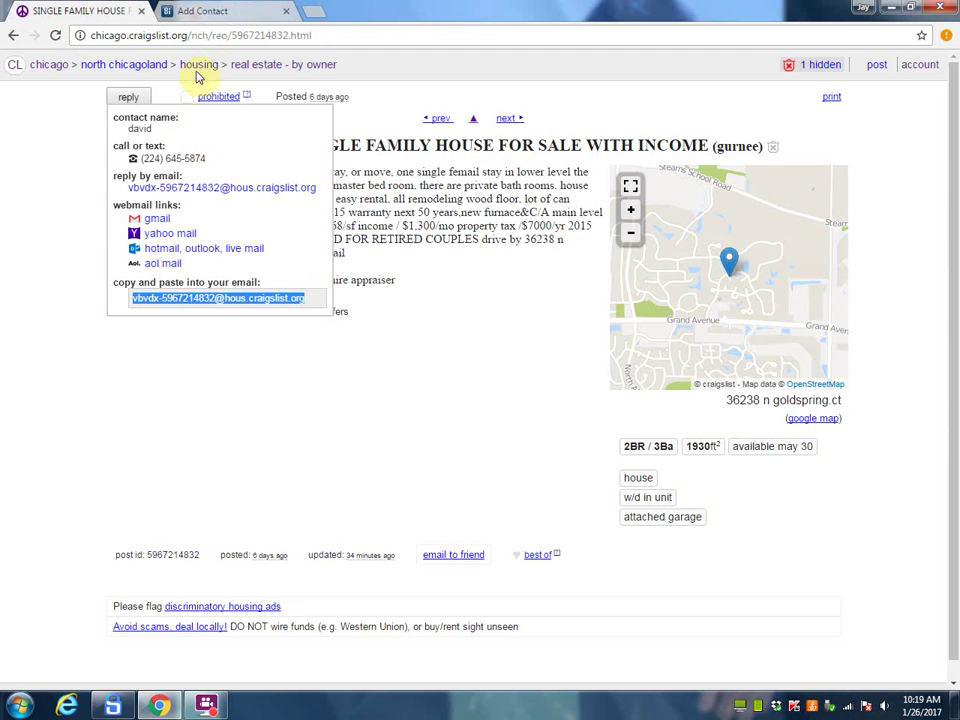
pyautogui.click(203, 12)
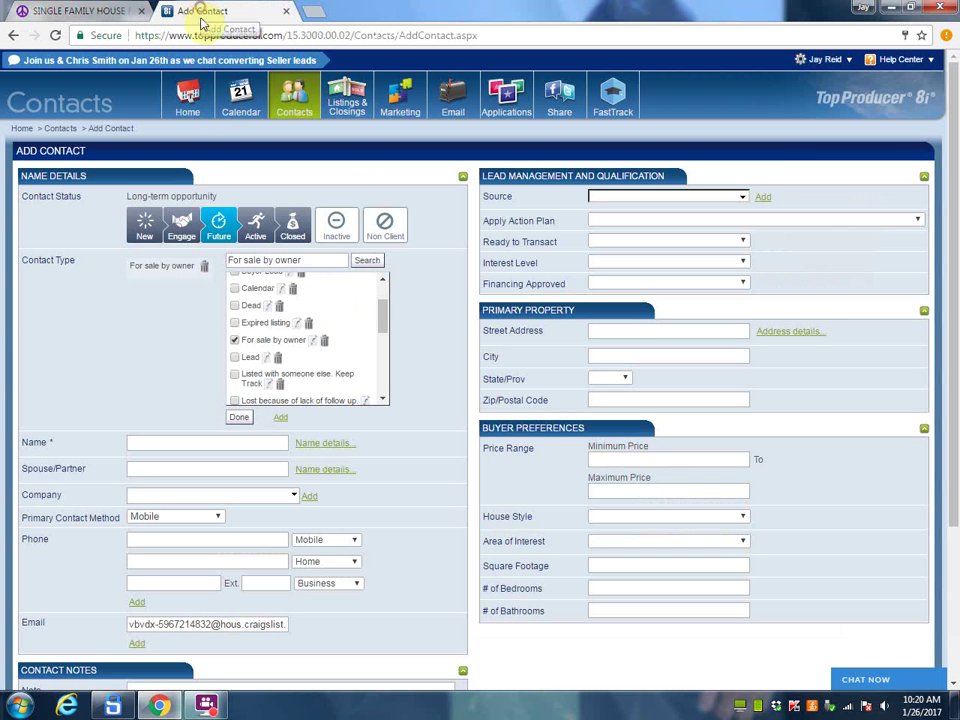
pyautogui.click(146, 440)
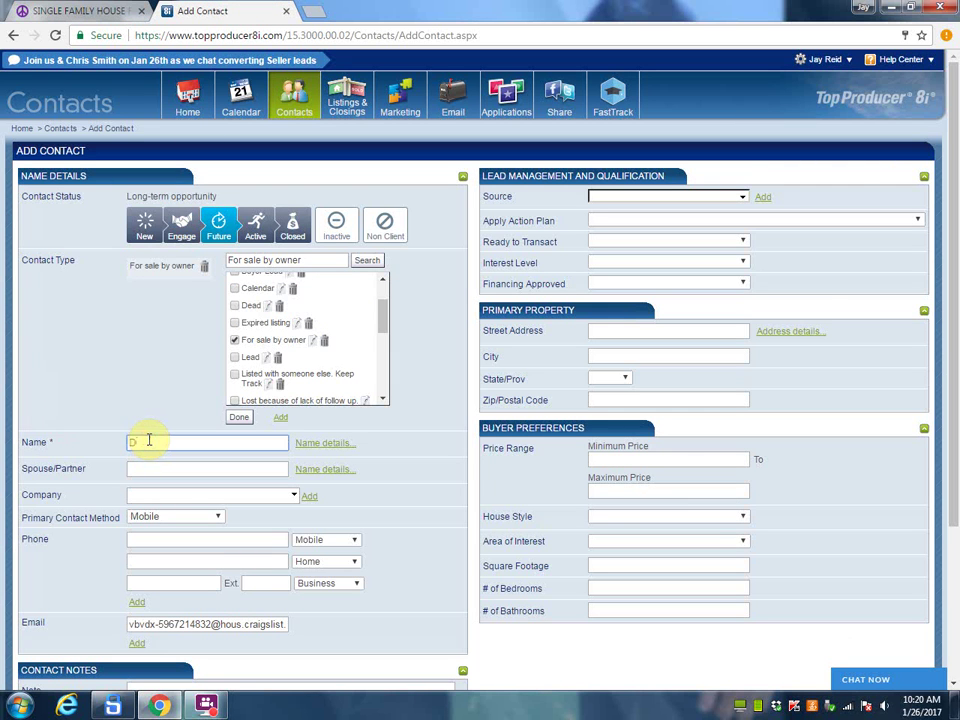
pyautogui.write('David')
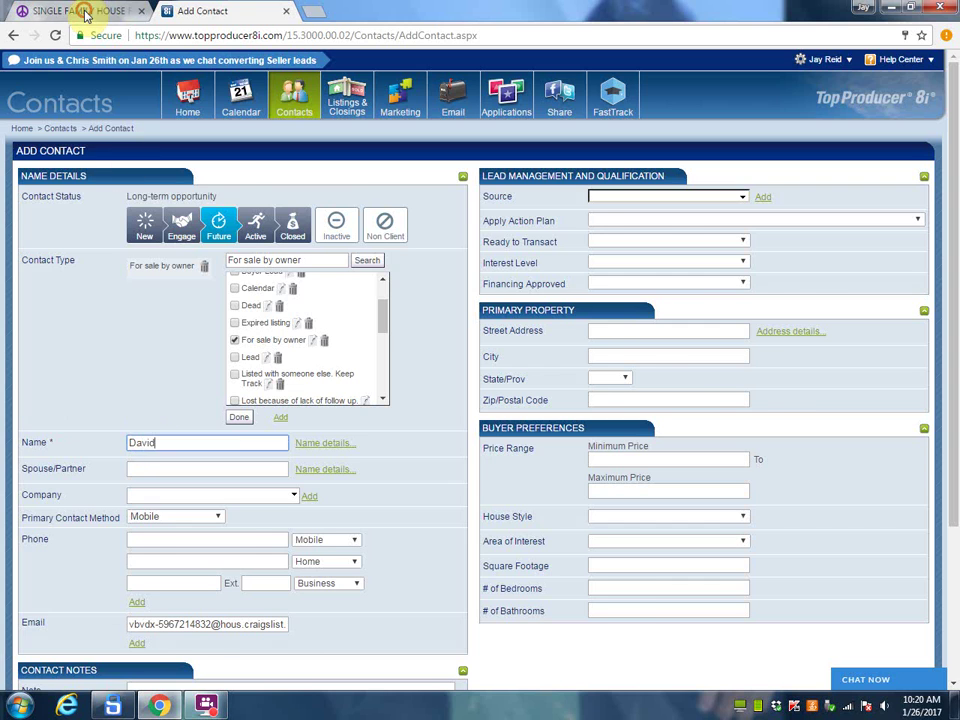
pyautogui.click(80, 12)
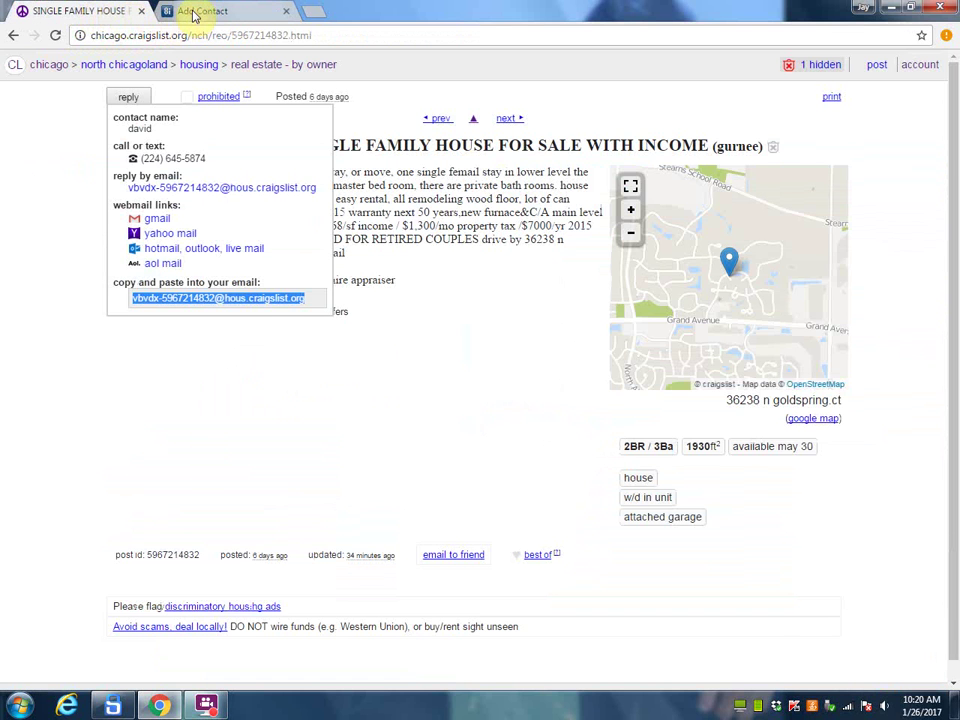
pyautogui.click(195, 14)
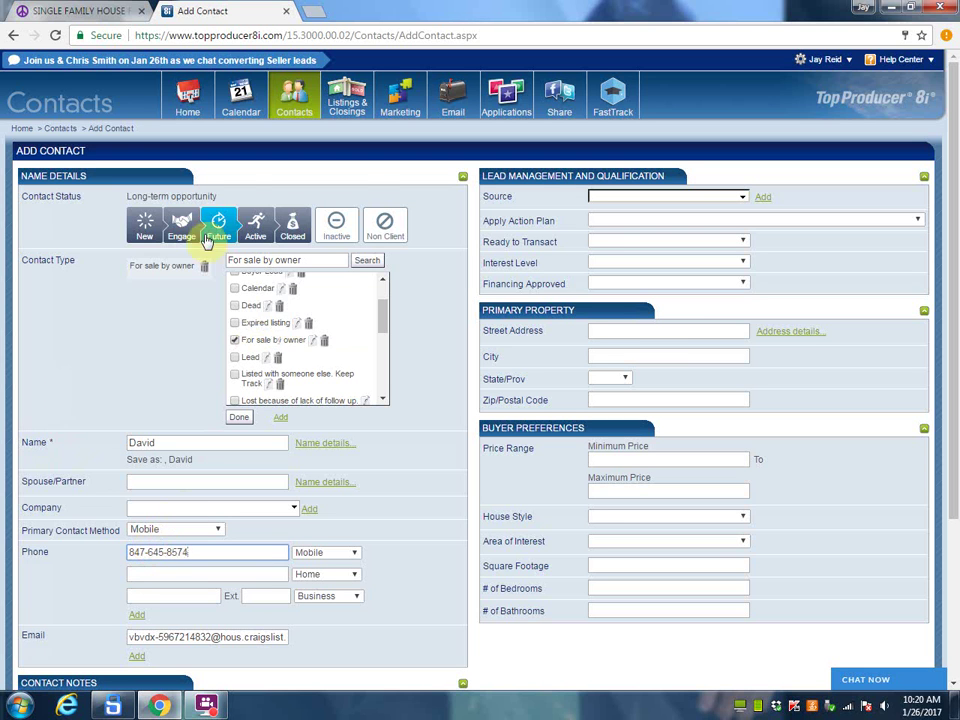
pyautogui.click(72, 11)
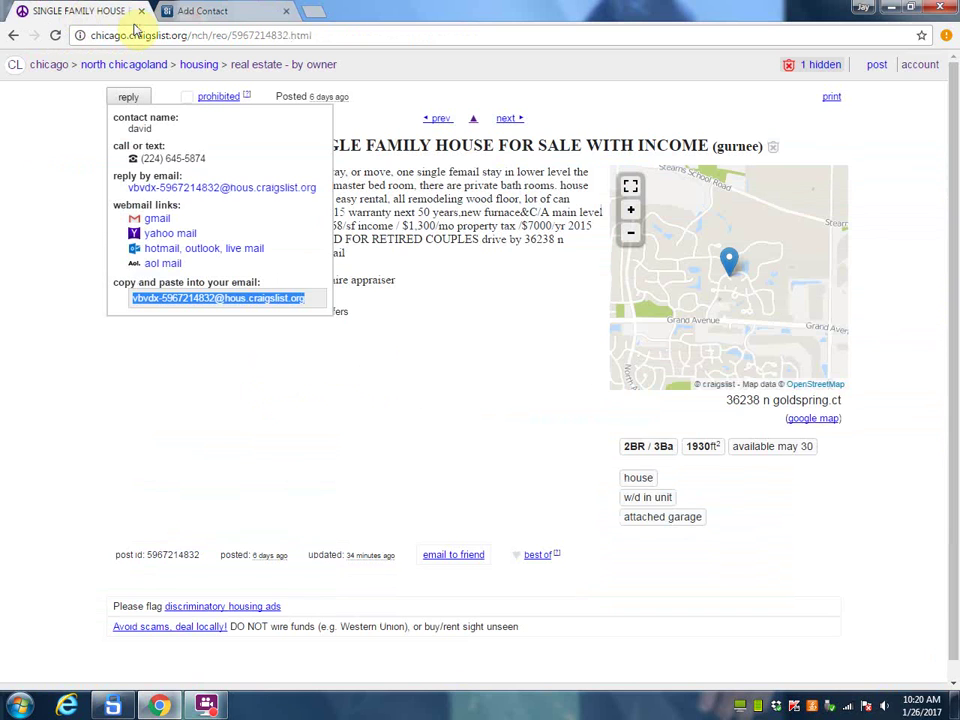
pyautogui.click(195, 11)
pyautogui.moveTo(189, 551); pyautogui.dragTo(170, 551)
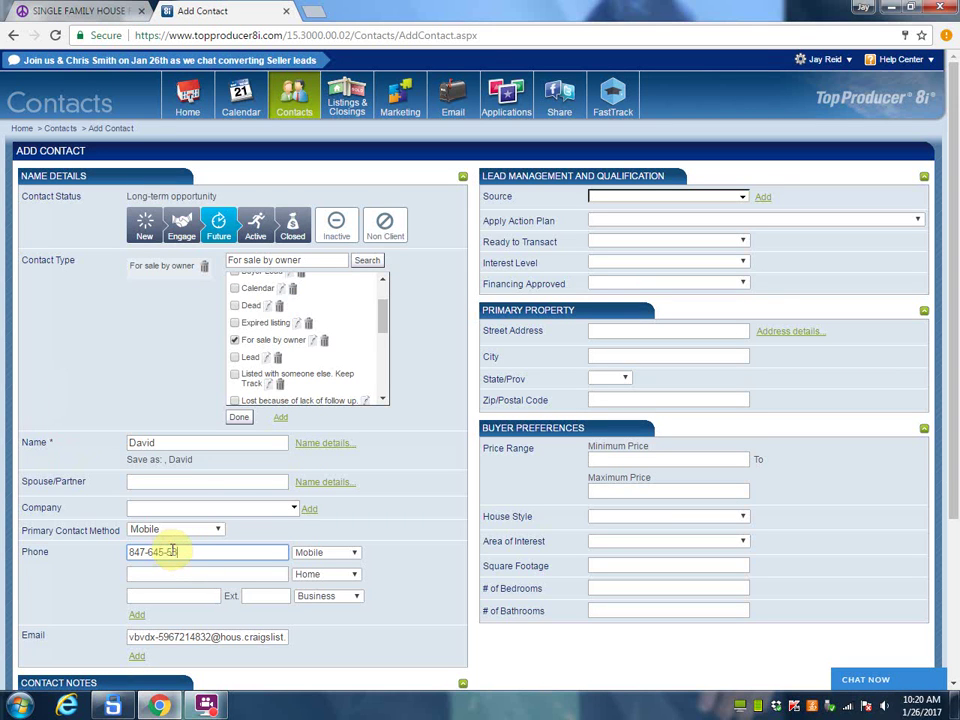
# Step: Set source Craigslist Fore Sale By Owner and its action plan starting January 30, 2017
pyautogui.click(599, 197)
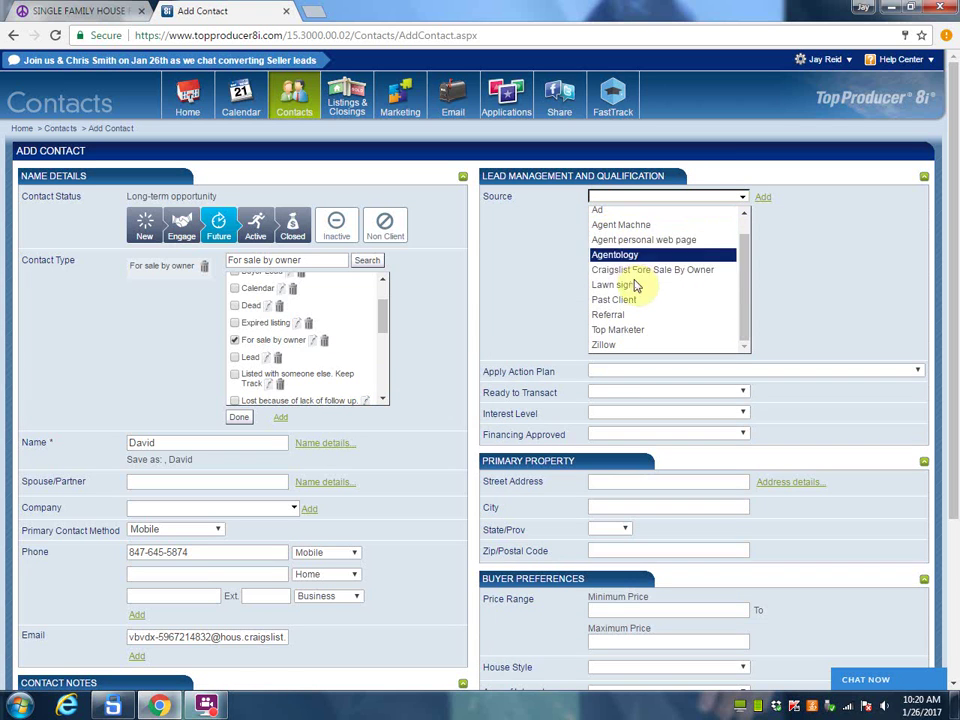
pyautogui.click(636, 276)
pyautogui.click(598, 222)
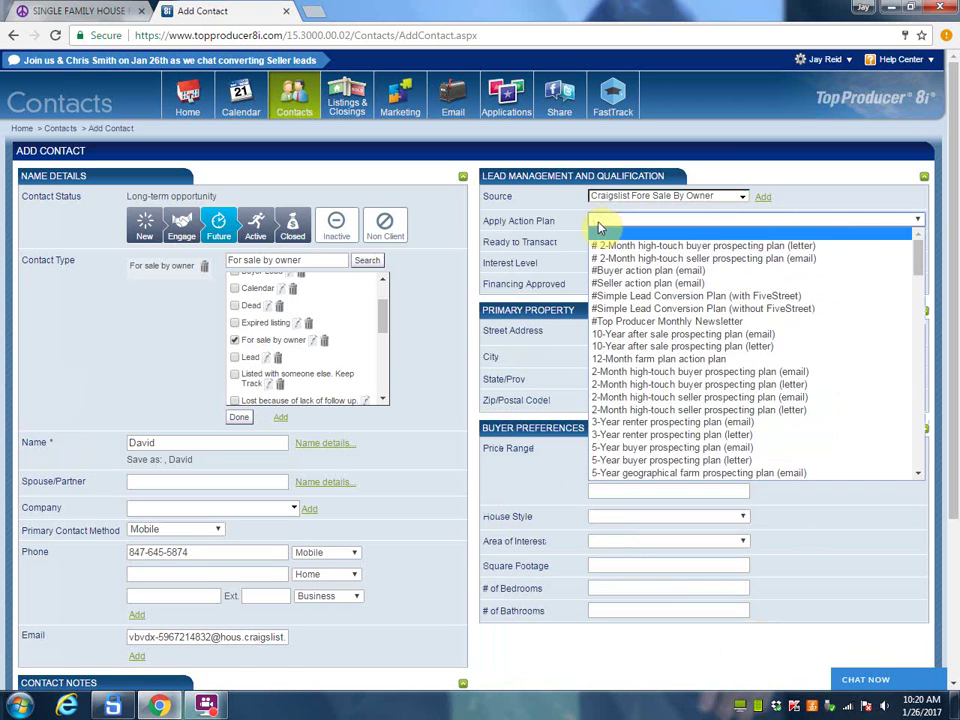
pyautogui.scroll(-10, 620, 396)
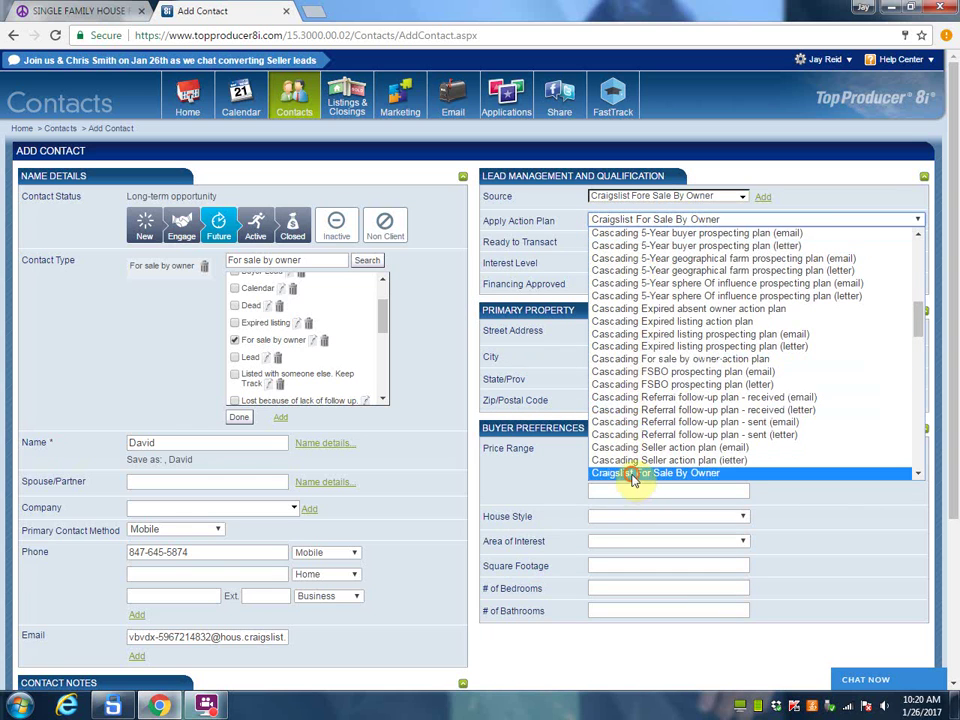
pyautogui.click(632, 474)
pyautogui.click(608, 247)
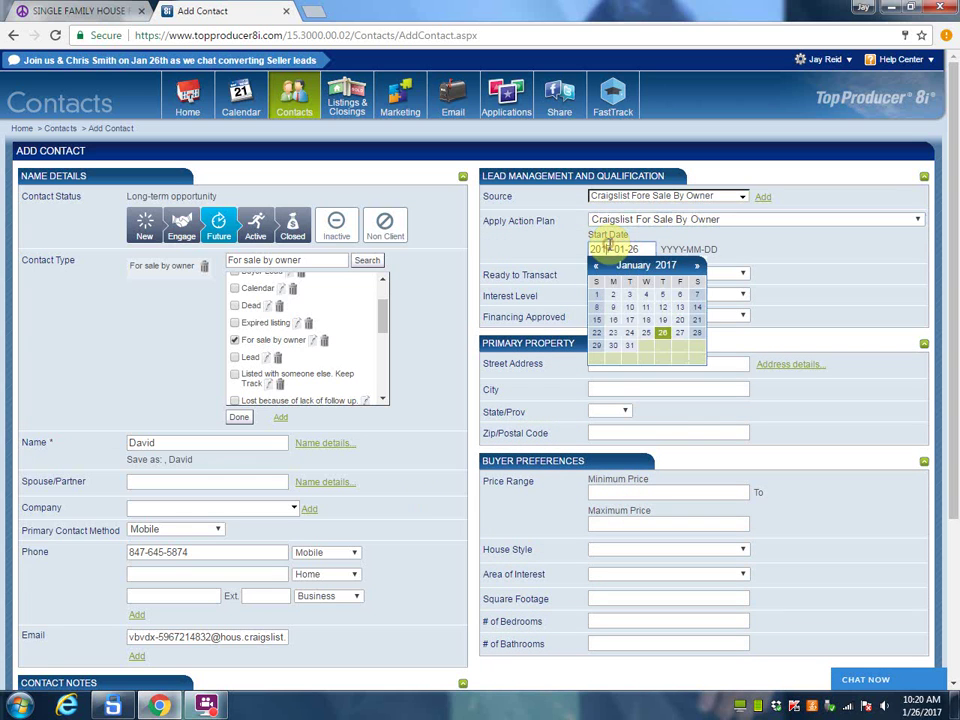
pyautogui.click(619, 350)
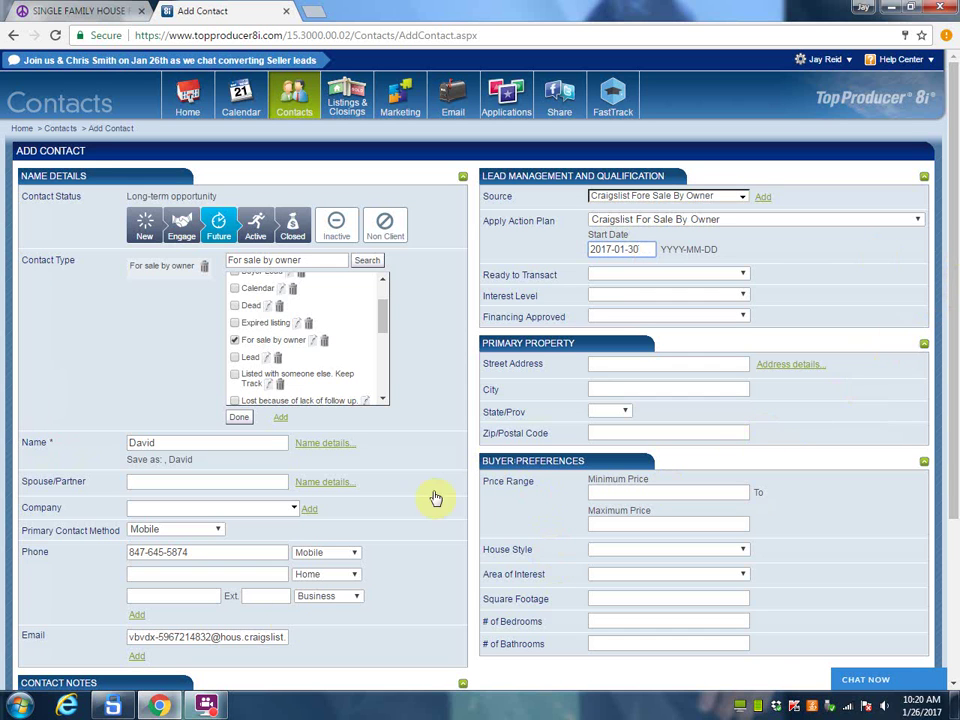
# Step: Select the property address in the Craigslist listing, then save the new contact
pyautogui.click(80, 11)
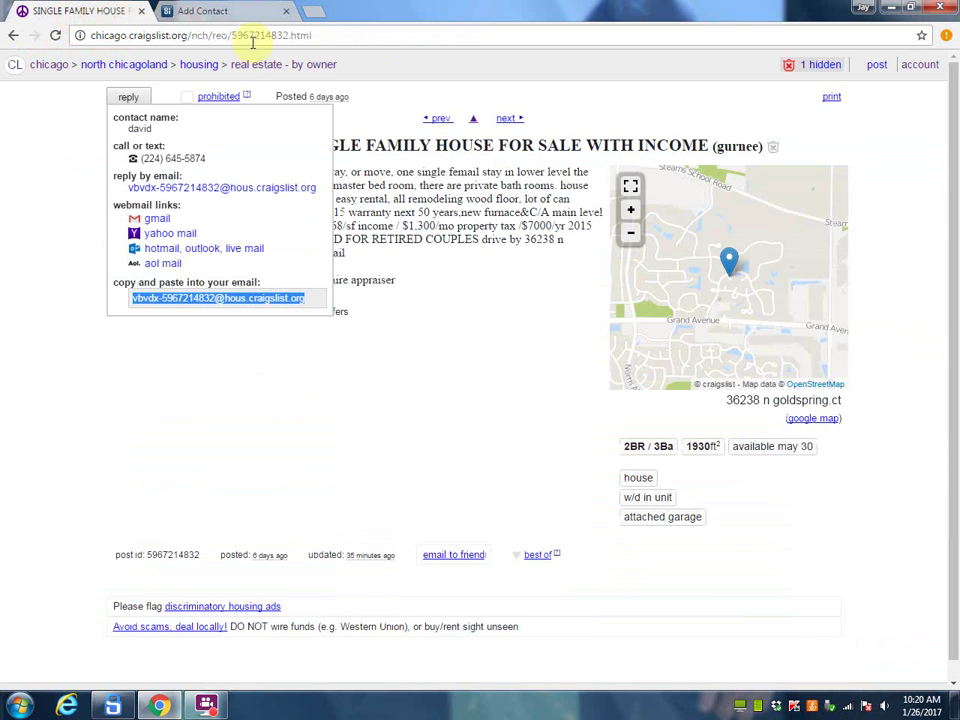
pyautogui.click(730, 399)
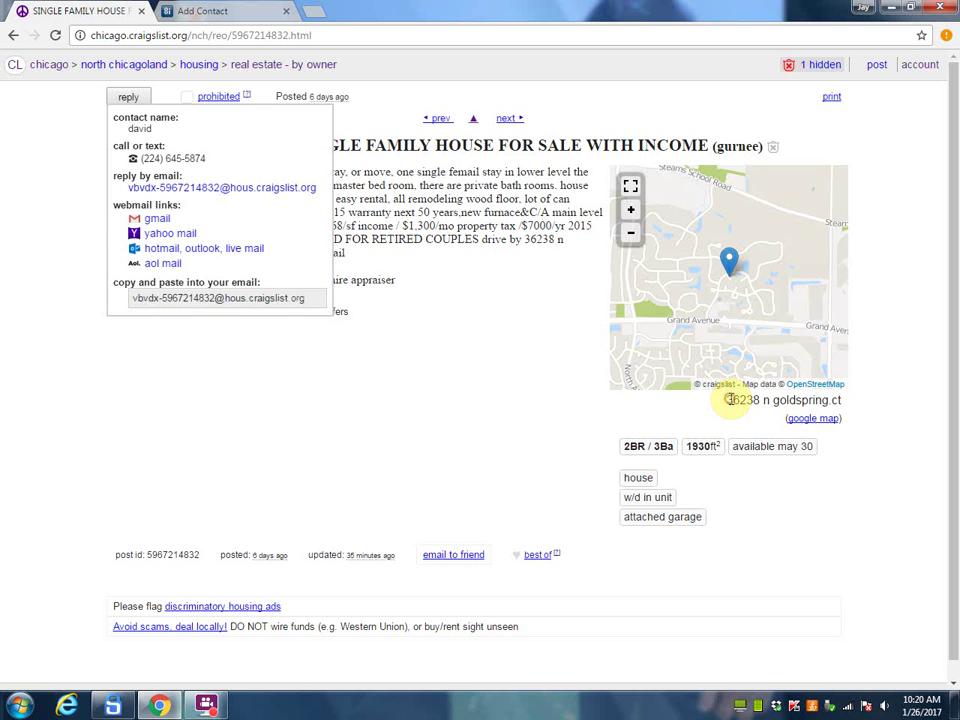
pyautogui.moveTo(730, 399); pyautogui.dragTo(821, 399)
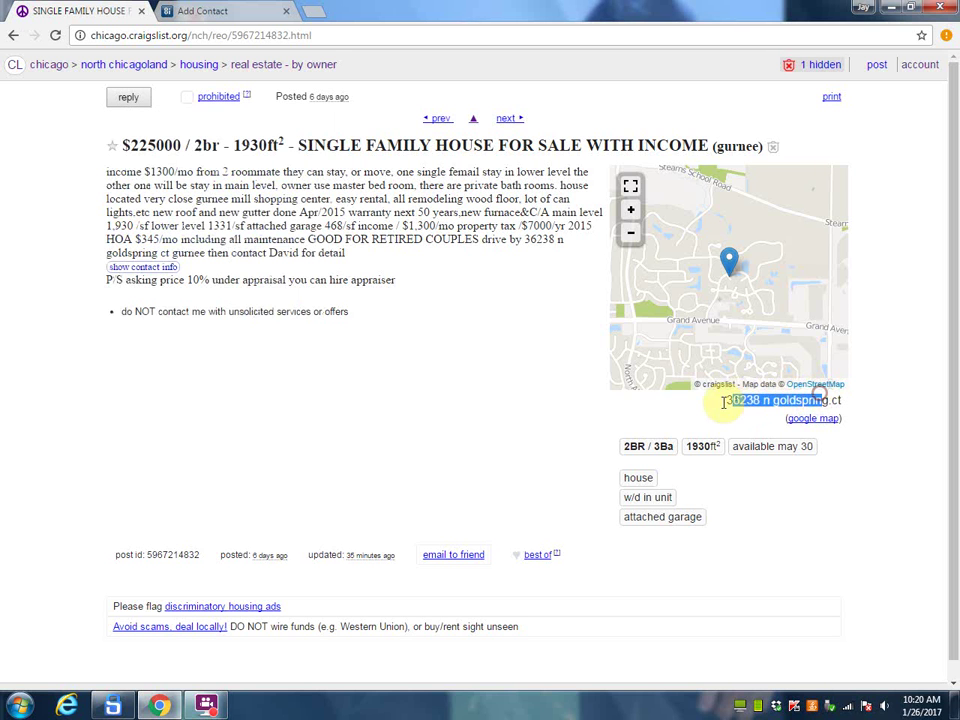
pyautogui.click(212, 13)
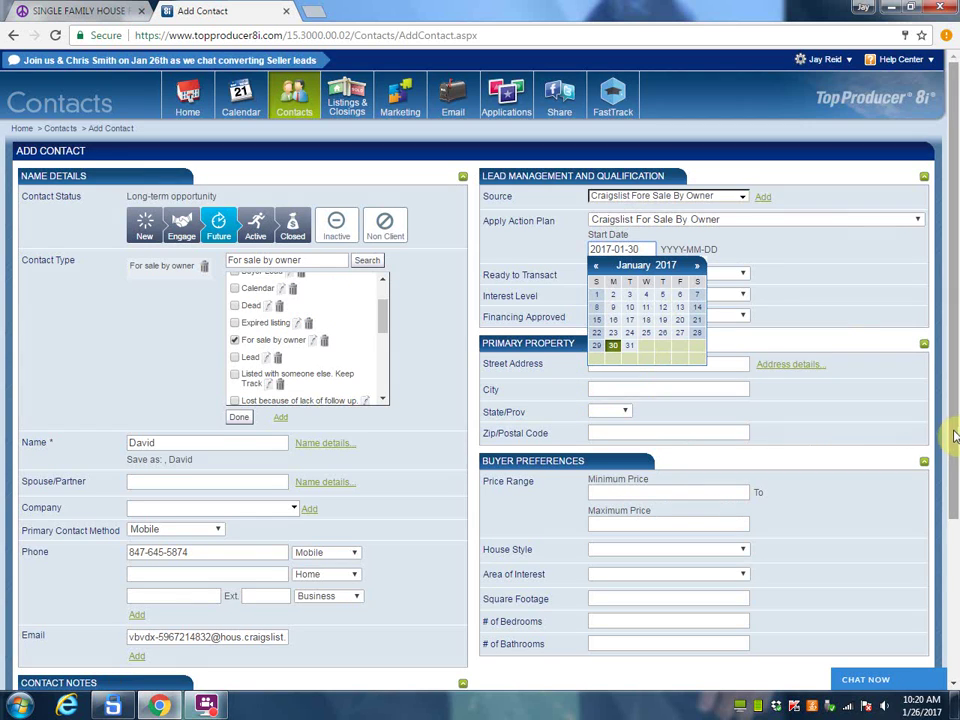
pyautogui.scroll(-2, 953, 548)
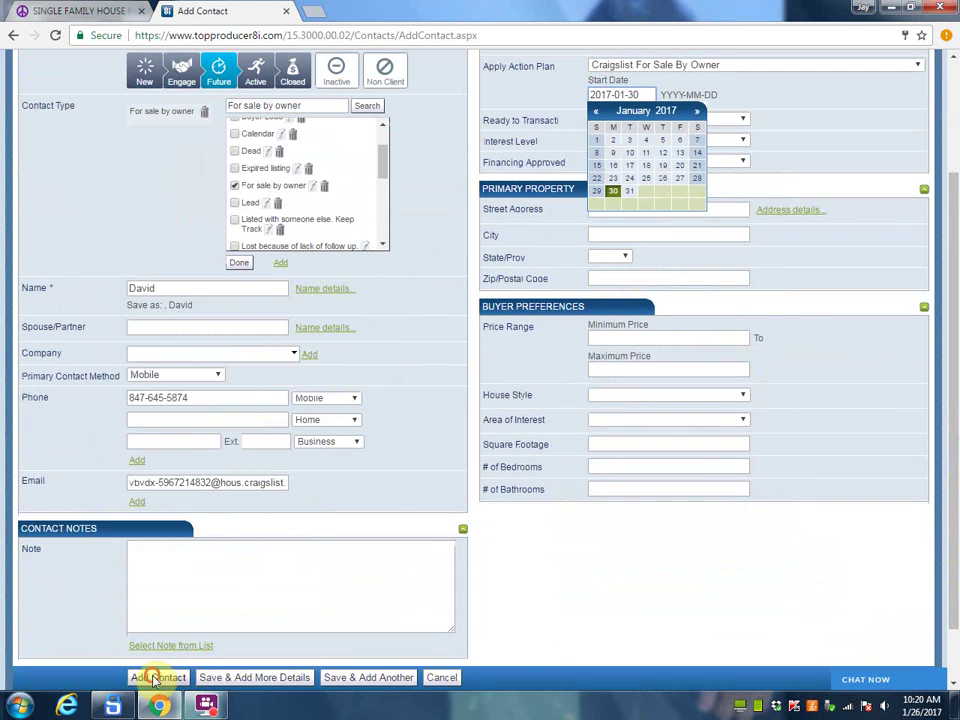
pyautogui.click(157, 677)
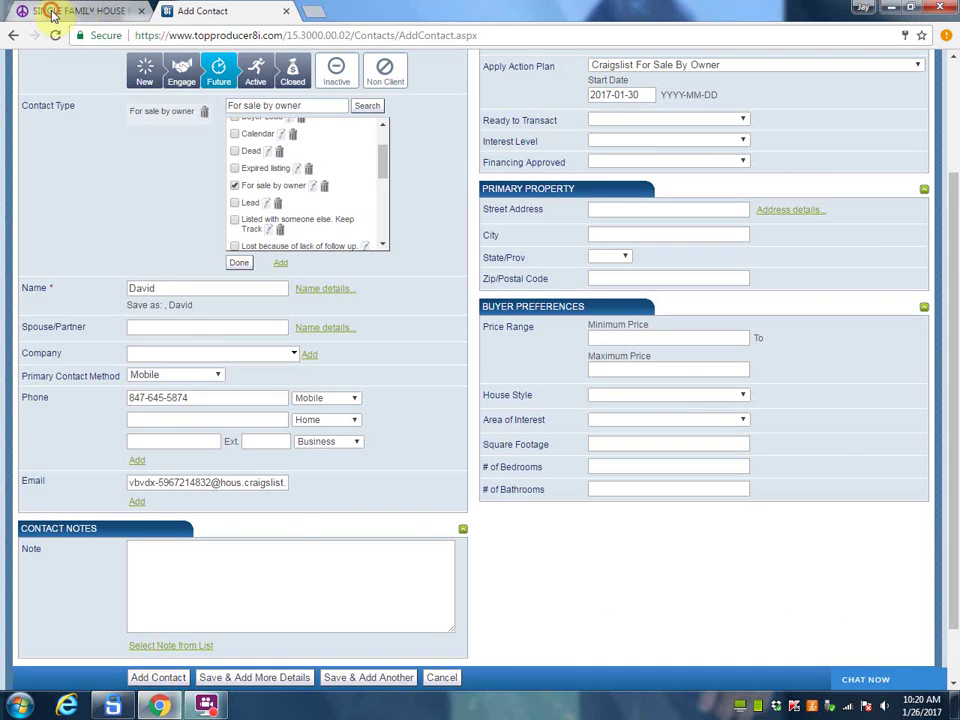
pyautogui.click(52, 13)
# Step: Return to the Craigslist results and keep the real estate by owner category
pyautogui.click(12, 36)
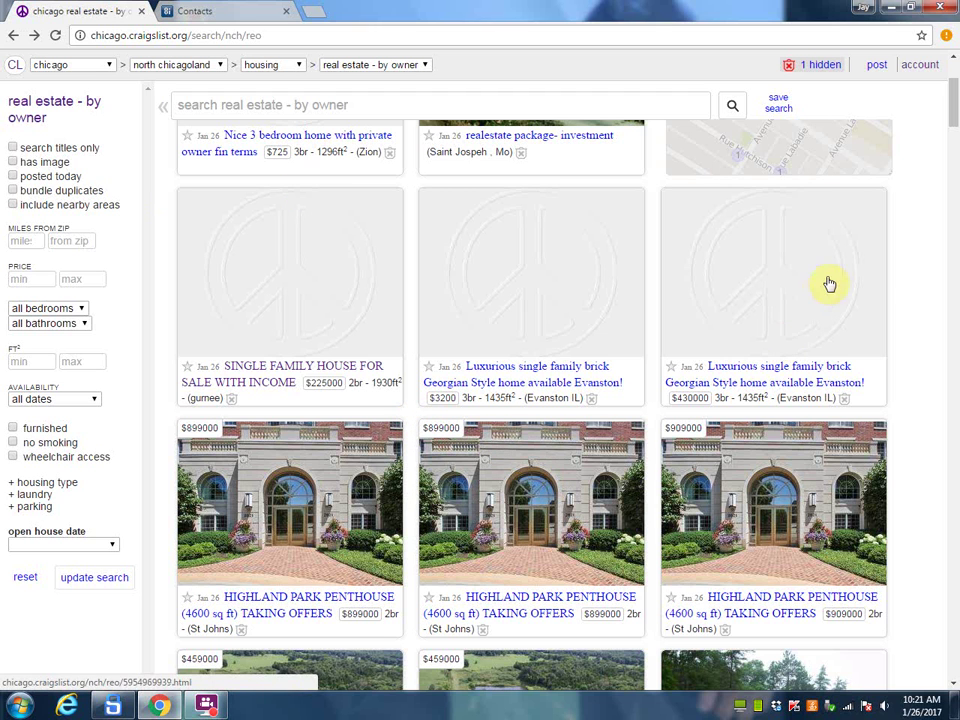
pyautogui.scroll(-1, 955, 116)
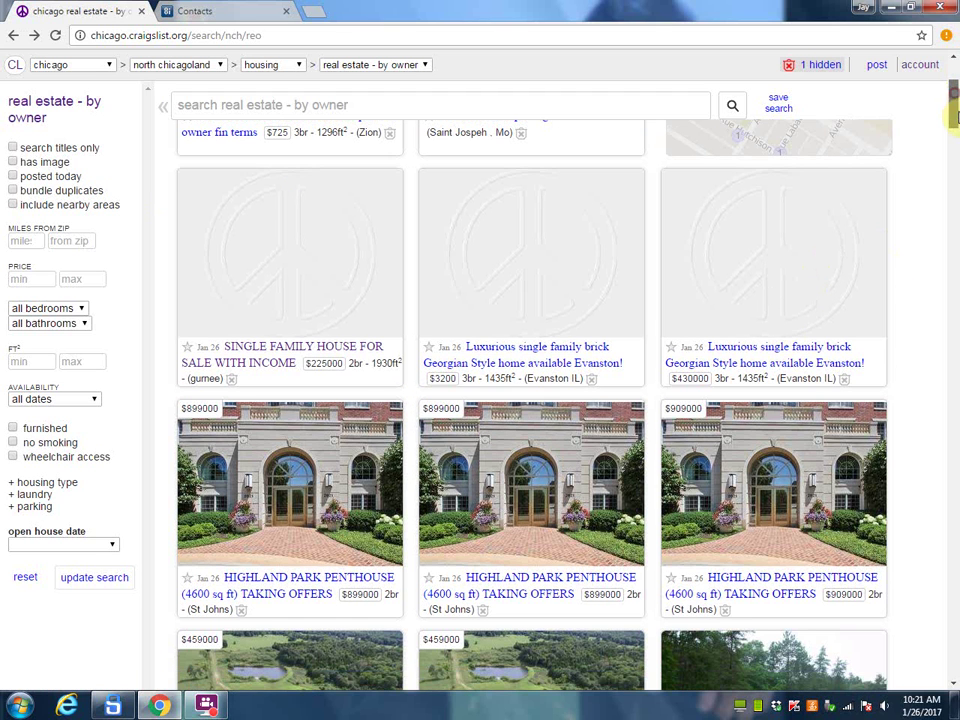
pyautogui.scroll(-3, 552, 322)
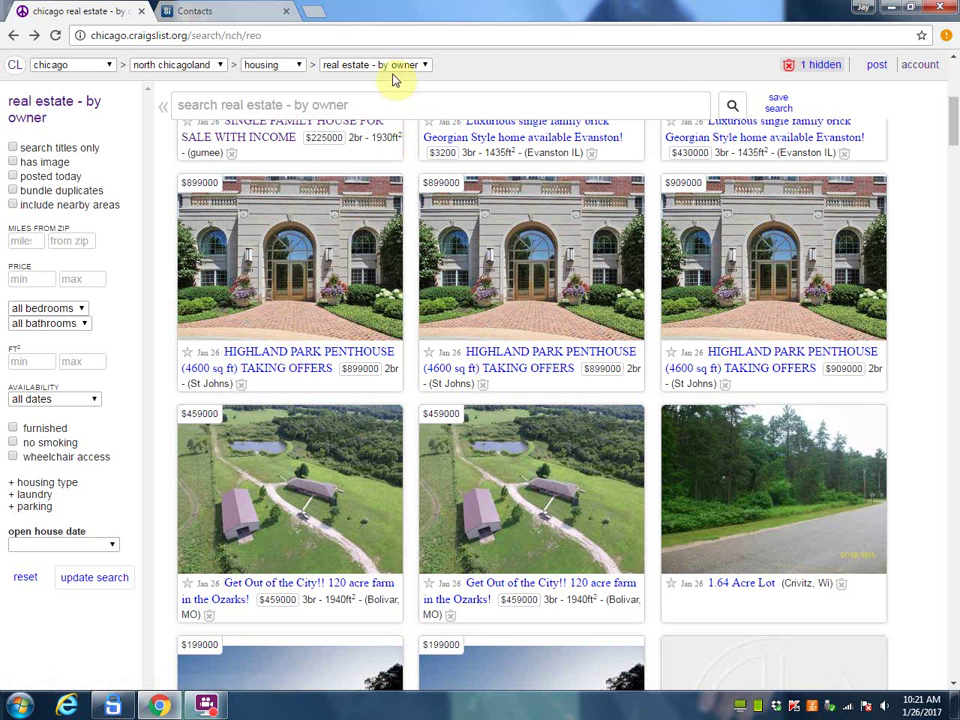
pyautogui.click(423, 66)
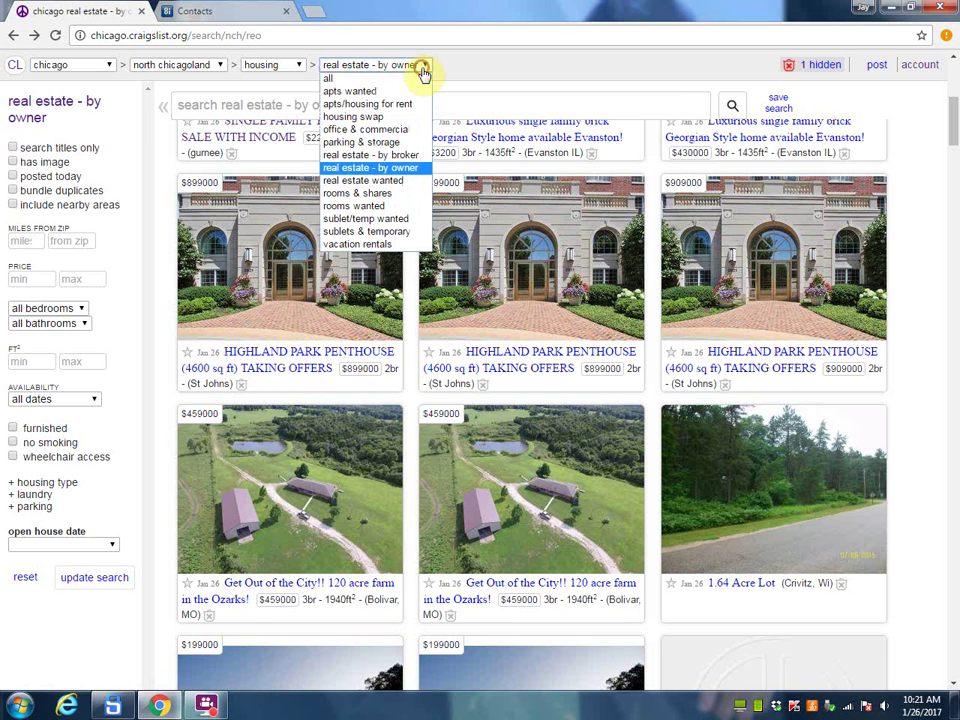
pyautogui.click(408, 170)
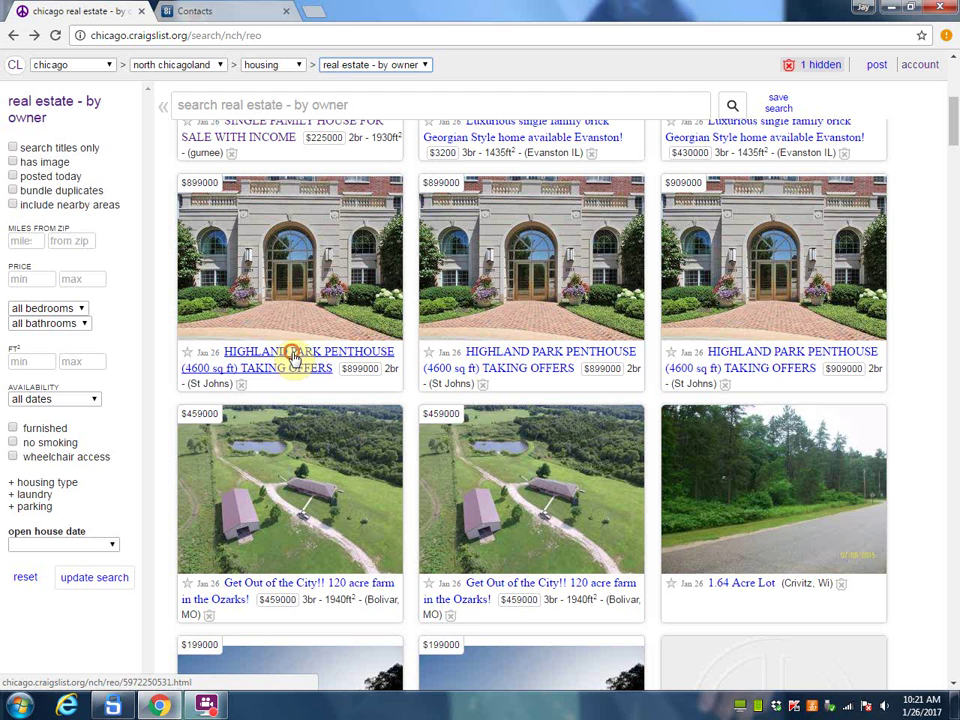
# Step: Read through the $899000 Highland Park Penthouse listing and return to its top
pyautogui.click(292, 356)
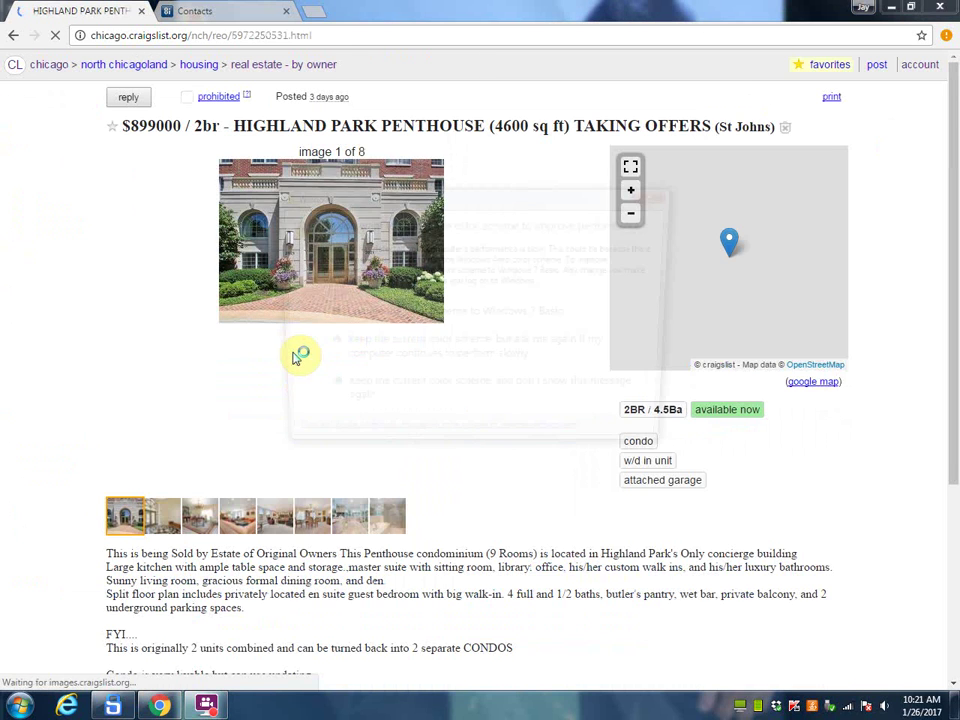
pyautogui.click(656, 196)
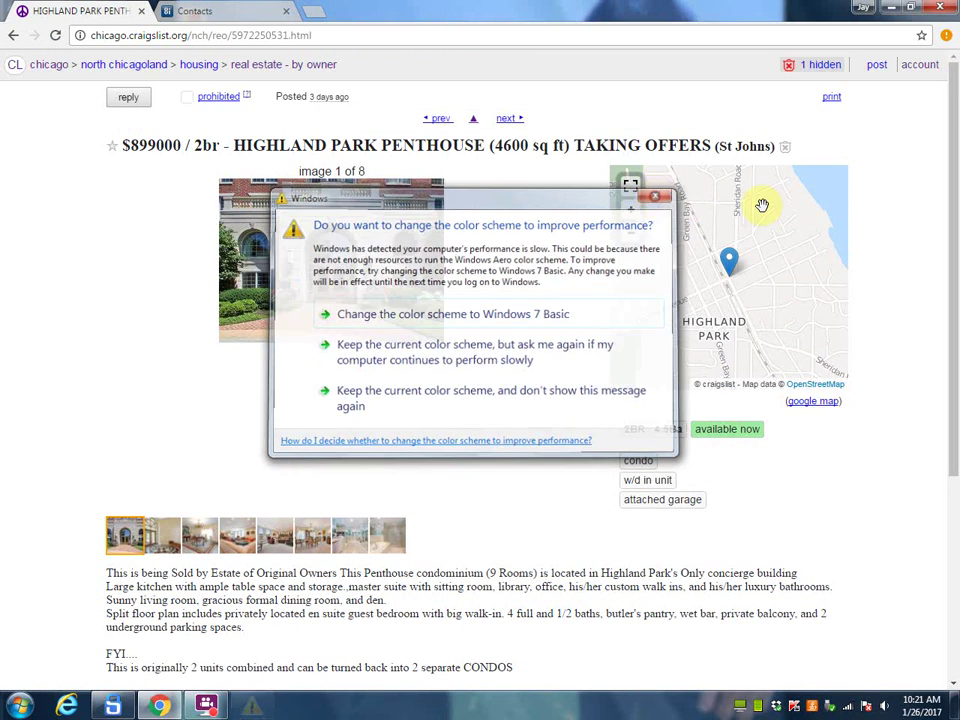
pyautogui.scroll(-3, 941, 377)
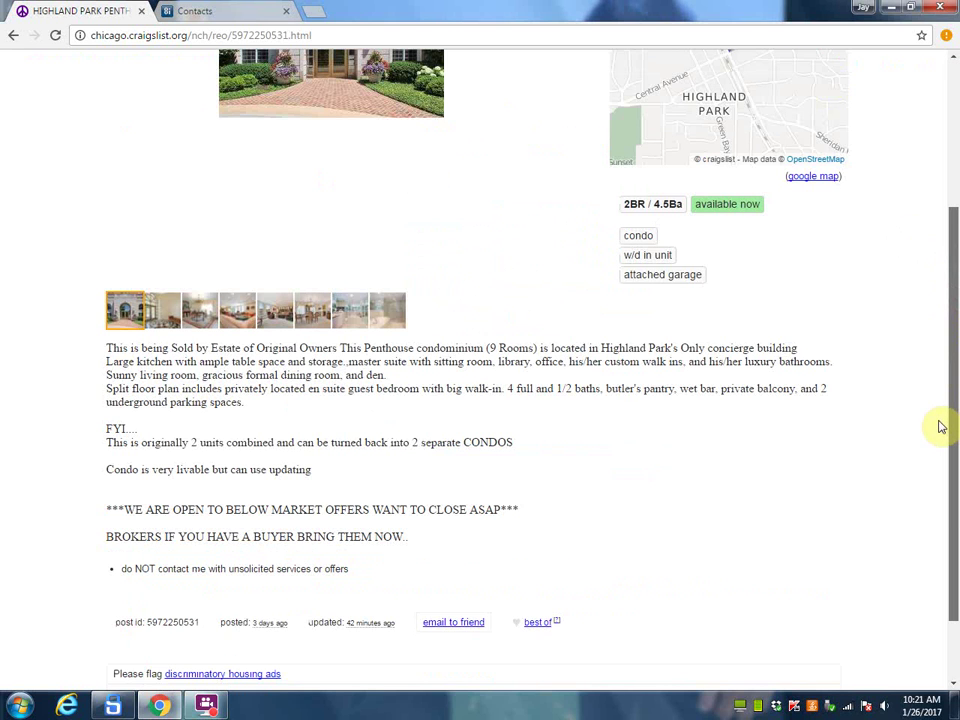
pyautogui.scroll(-1, 941, 433)
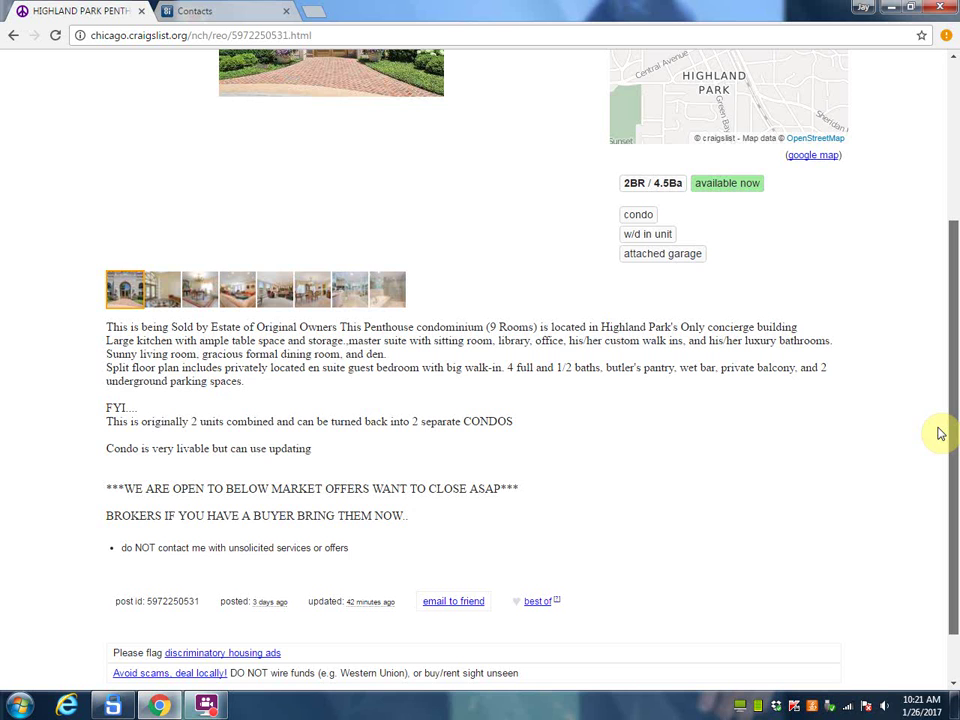
pyautogui.scroll(-1, 941, 433)
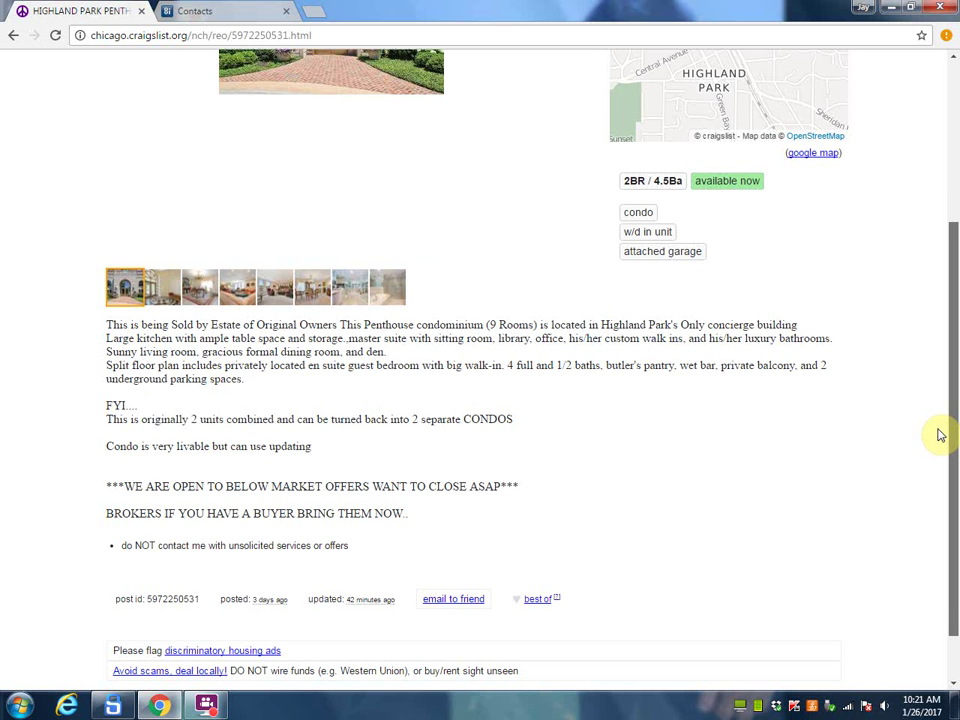
pyautogui.scroll(-1, 941, 436)
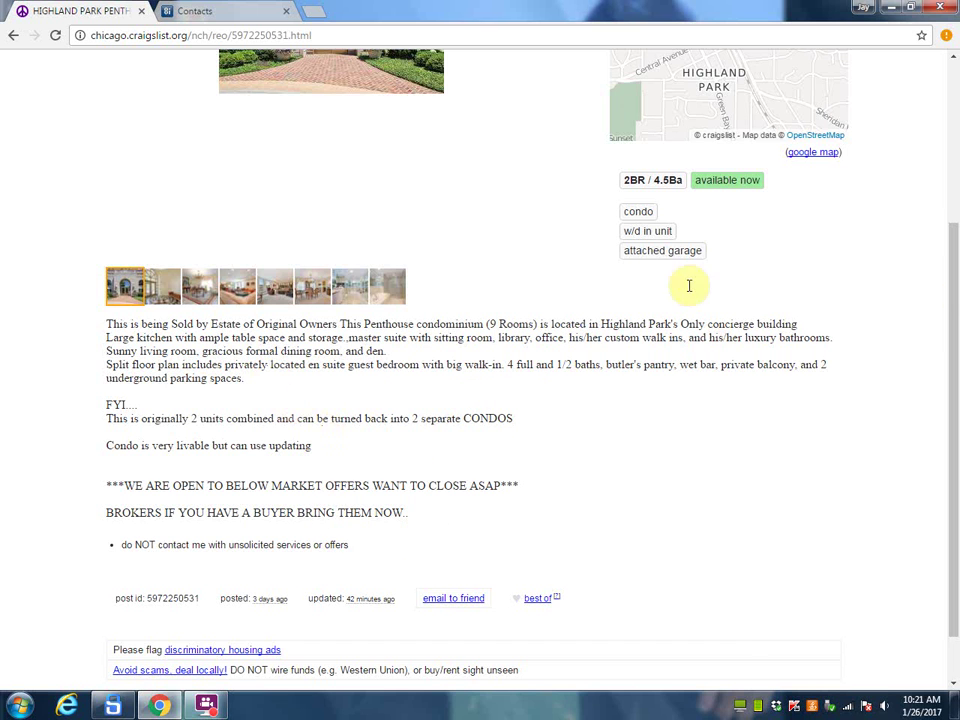
pyautogui.moveTo(949, 377); pyautogui.dragTo(953, 140)
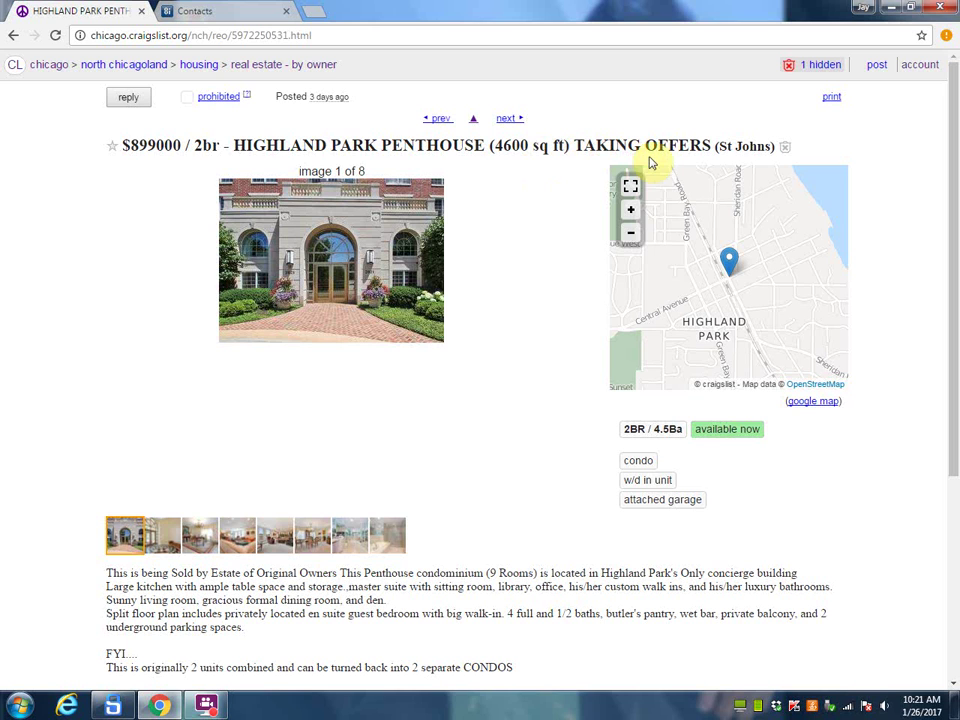
# Step: Copy the penthouse listing's reply email and start a blank Top Producer contact
pyautogui.click(118, 100)
pyautogui.hotkey('ctrl', 'c')
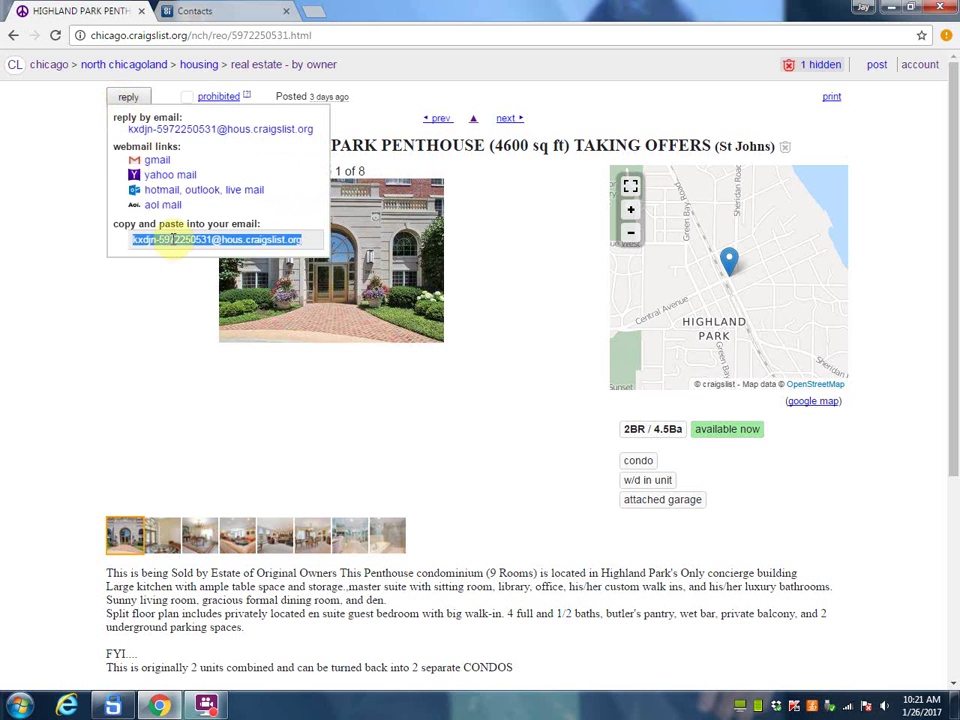
pyautogui.rightClick(195, 249)
pyautogui.click(218, 255)
pyautogui.click(205, 14)
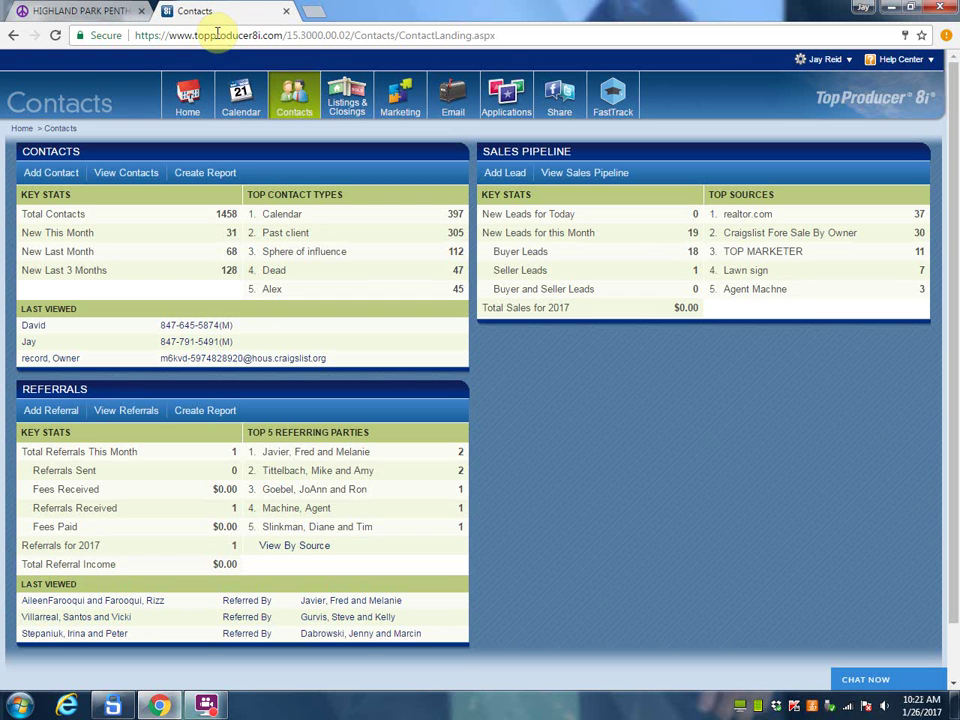
pyautogui.moveTo(306, 154)
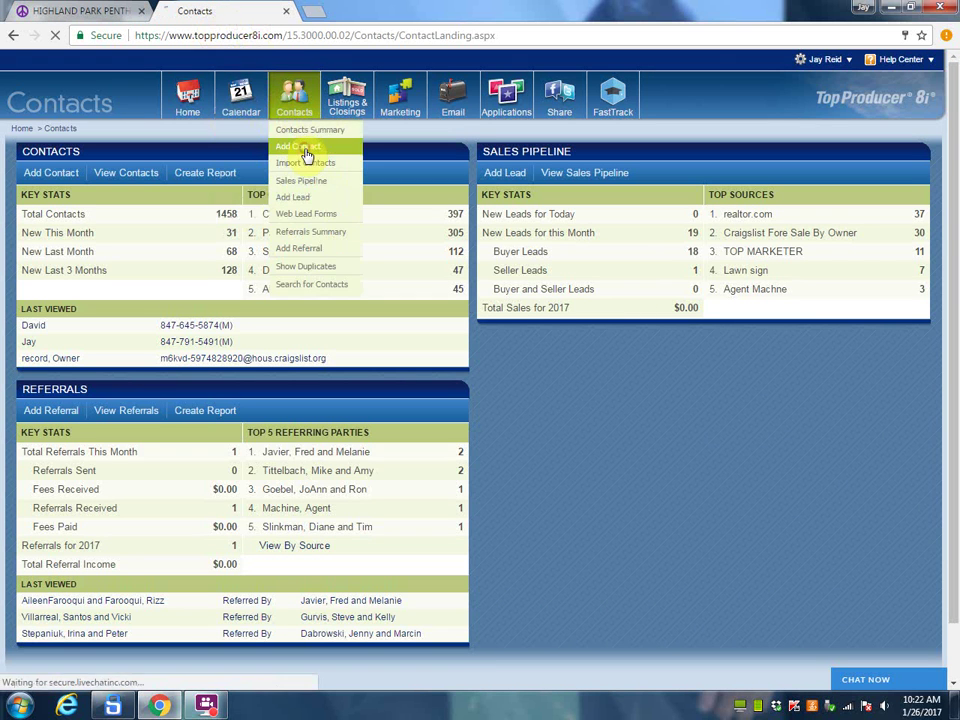
pyautogui.click(307, 155)
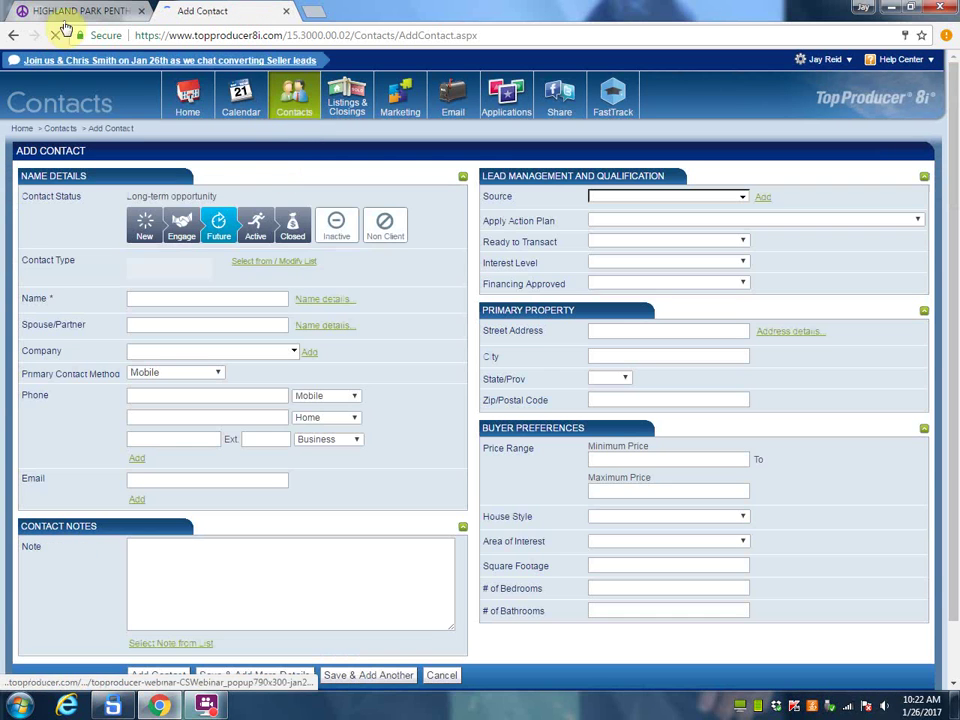
# Step: Paste the reply address into Email and move to the Name field for 'Owner of Record'
pyautogui.rightClick(131, 481)
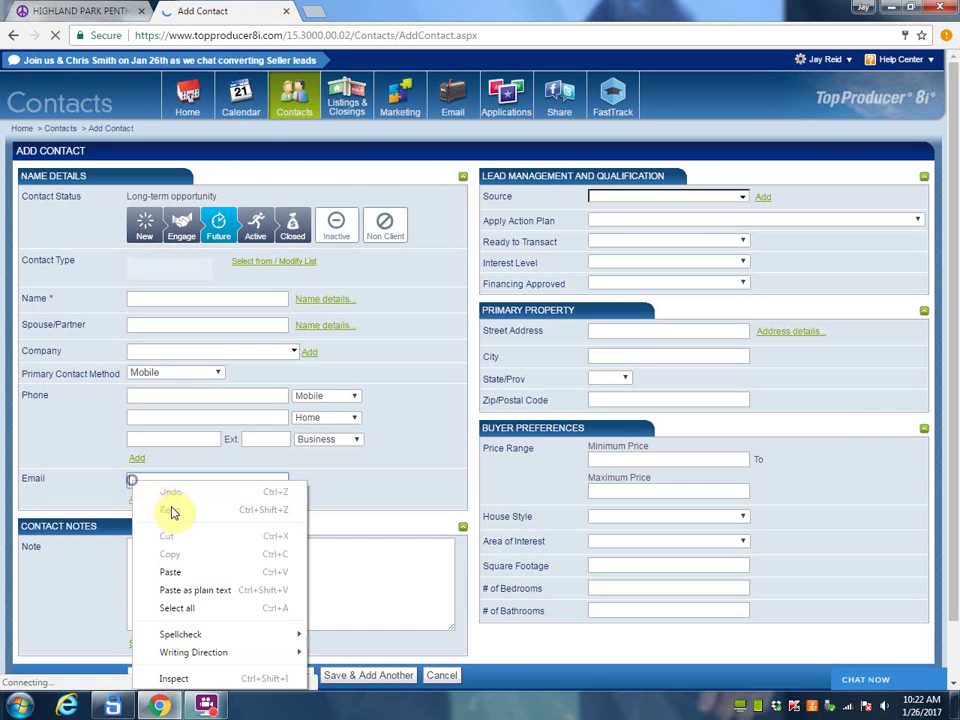
pyautogui.click(175, 573)
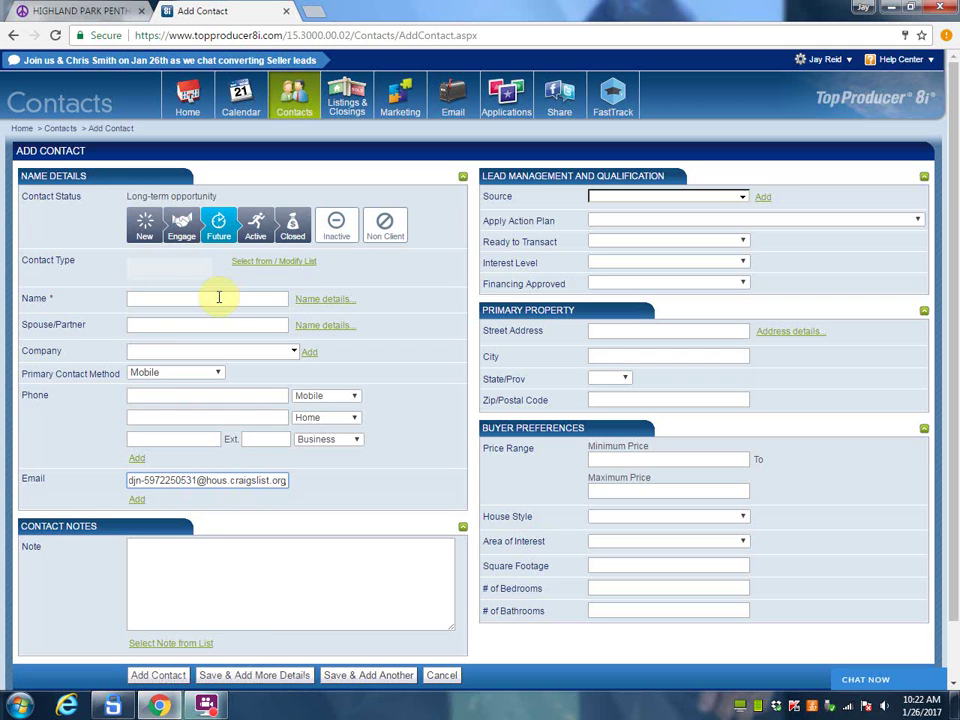
pyautogui.click(162, 299)
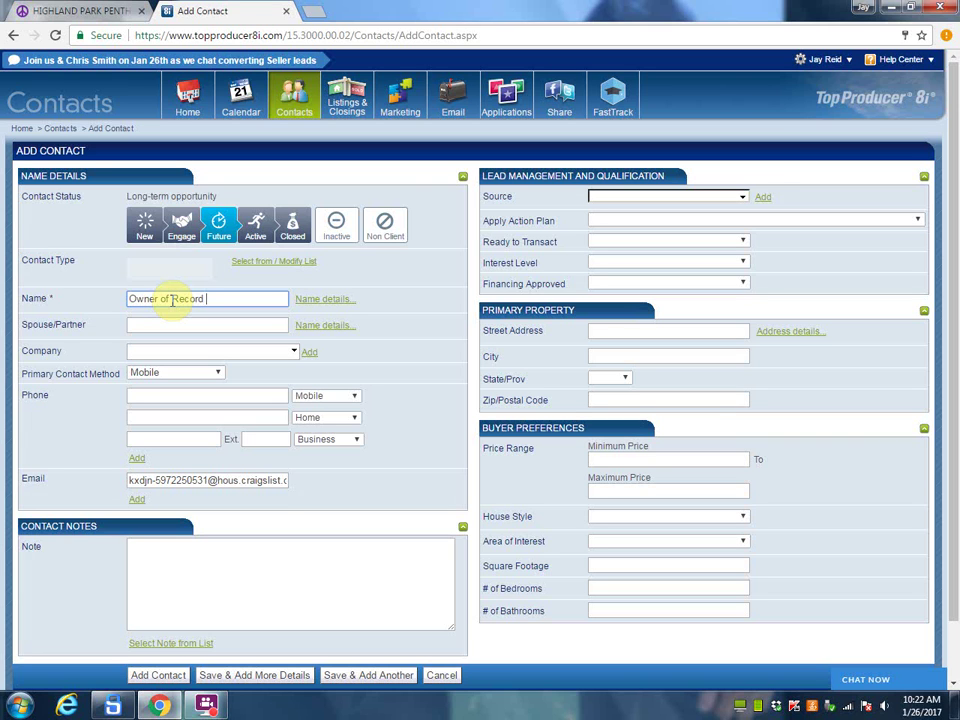
# Step: Apply the Craigslist For Sale By Owner action plan starting January 30, 2017
pyautogui.click(604, 222)
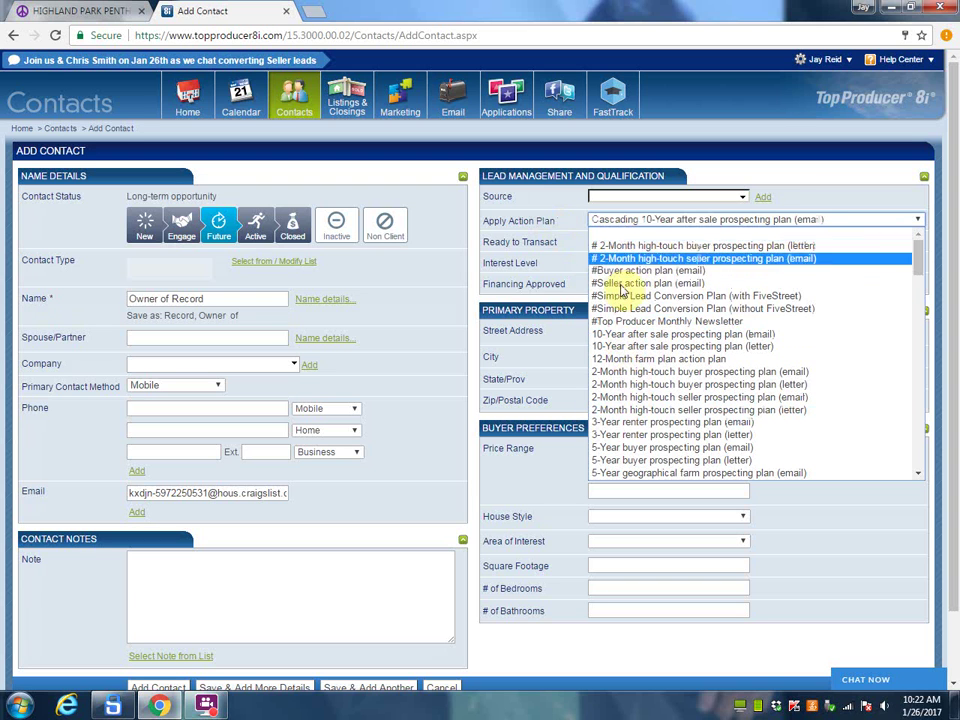
pyautogui.click(800, 230)
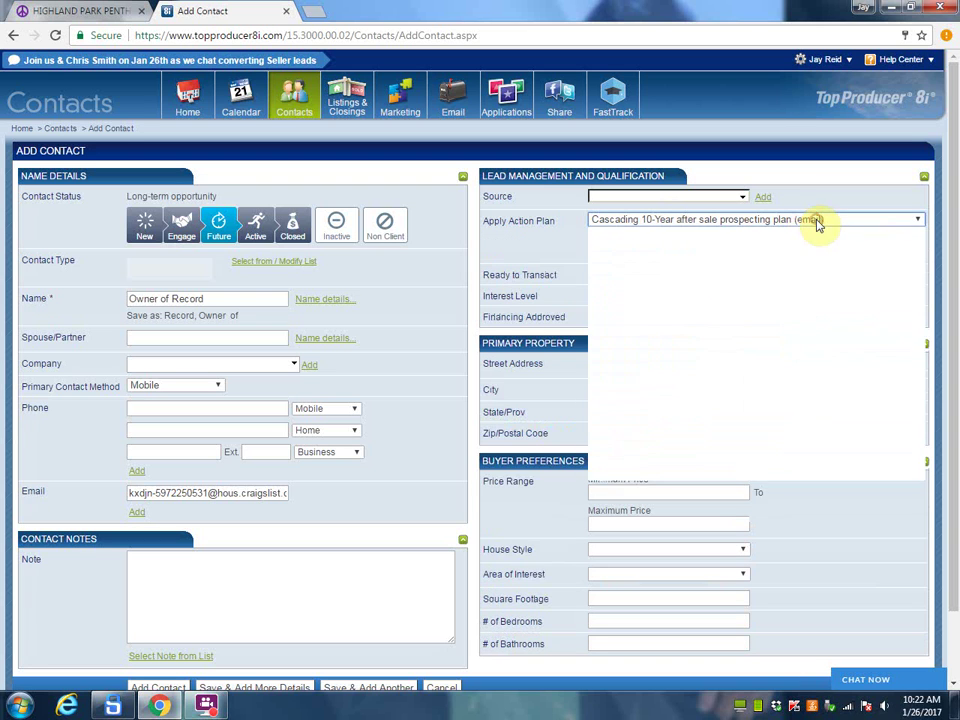
pyautogui.click(816, 224)
pyautogui.scroll(-3, 640, 430)
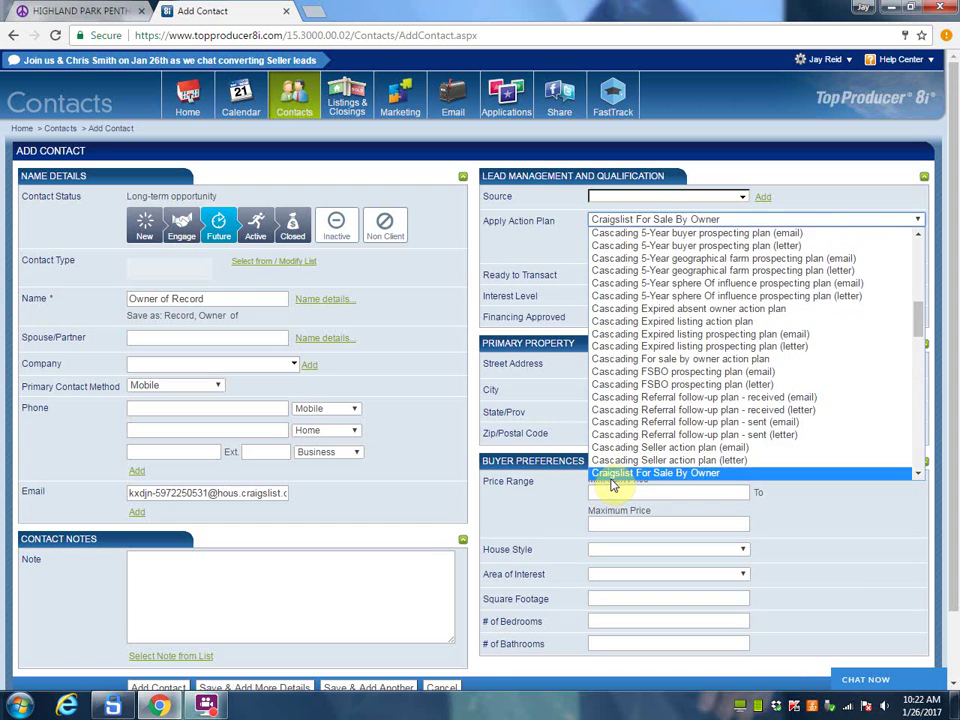
pyautogui.click(613, 478)
pyautogui.click(617, 248)
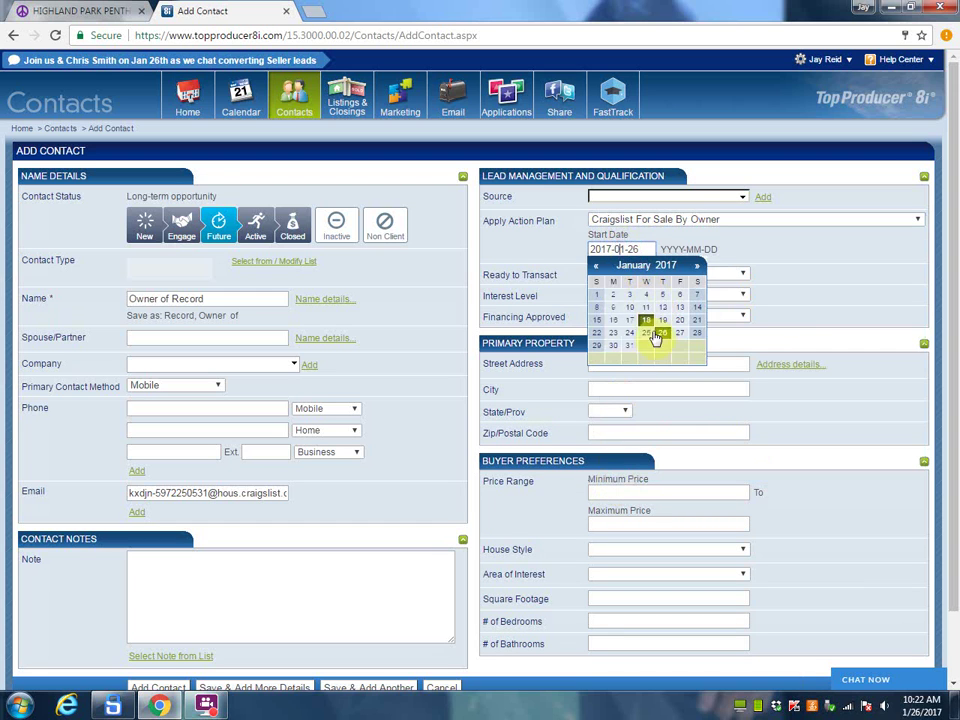
pyautogui.click(612, 347)
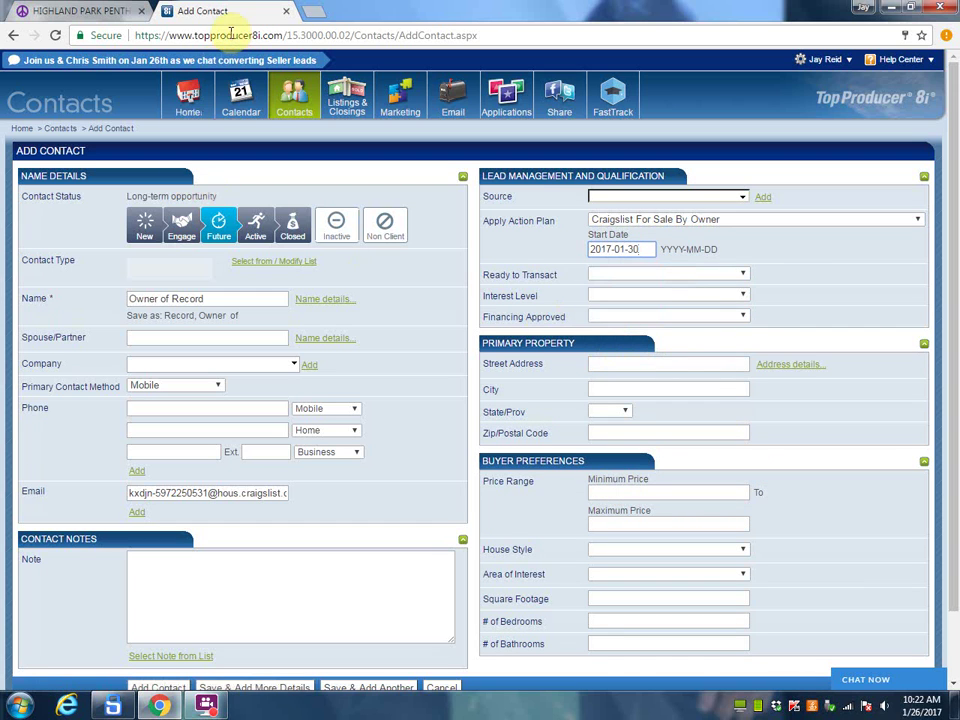
pyautogui.click(120, 12)
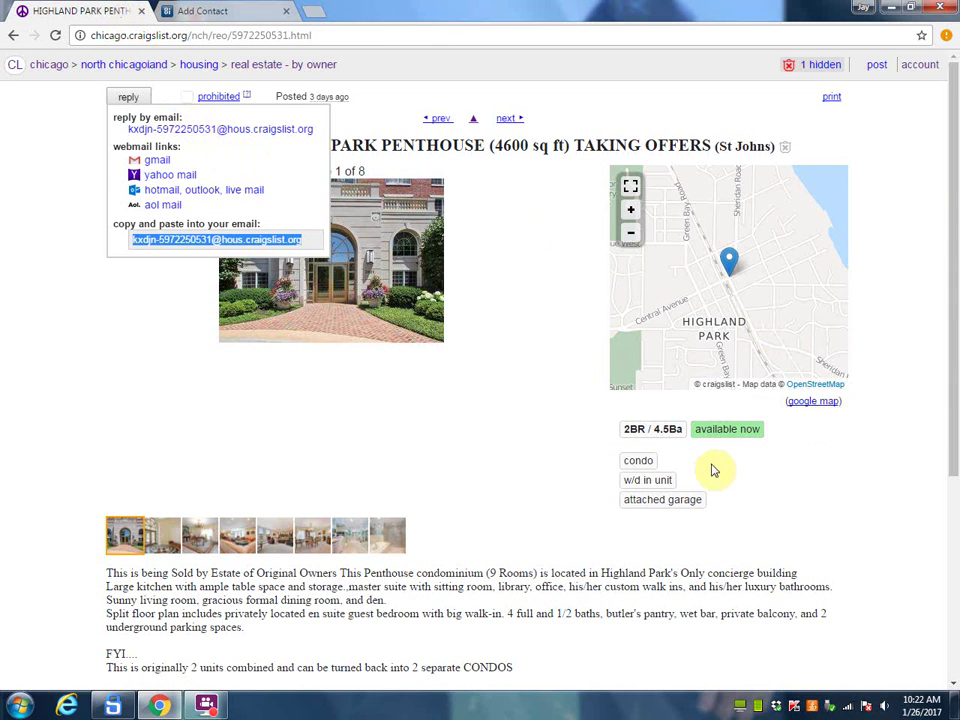
pyautogui.click(226, 14)
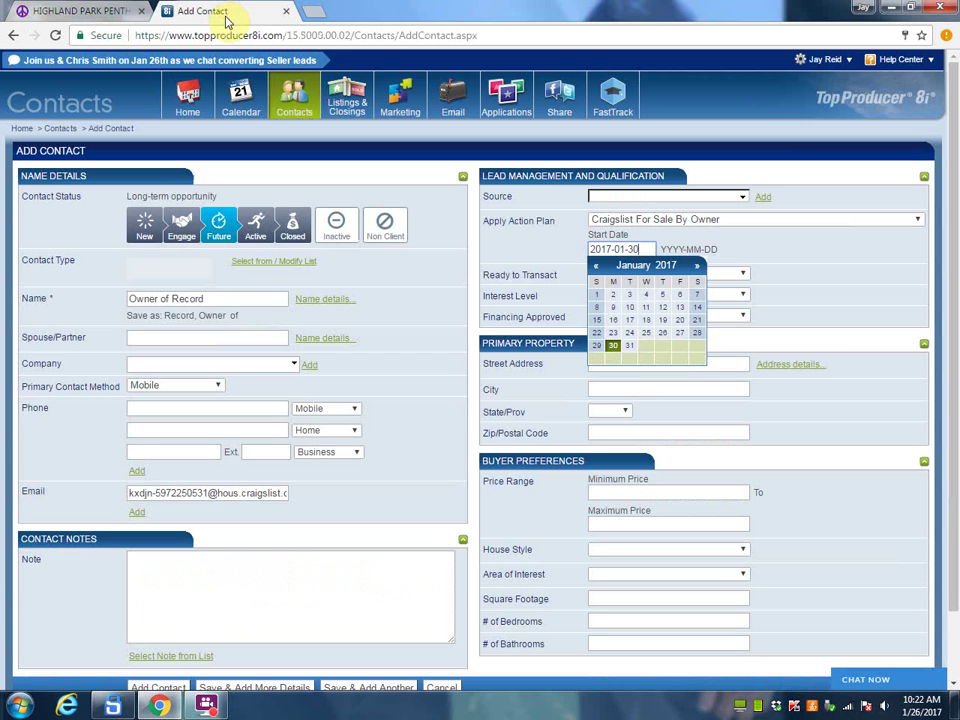
pyautogui.click(240, 261)
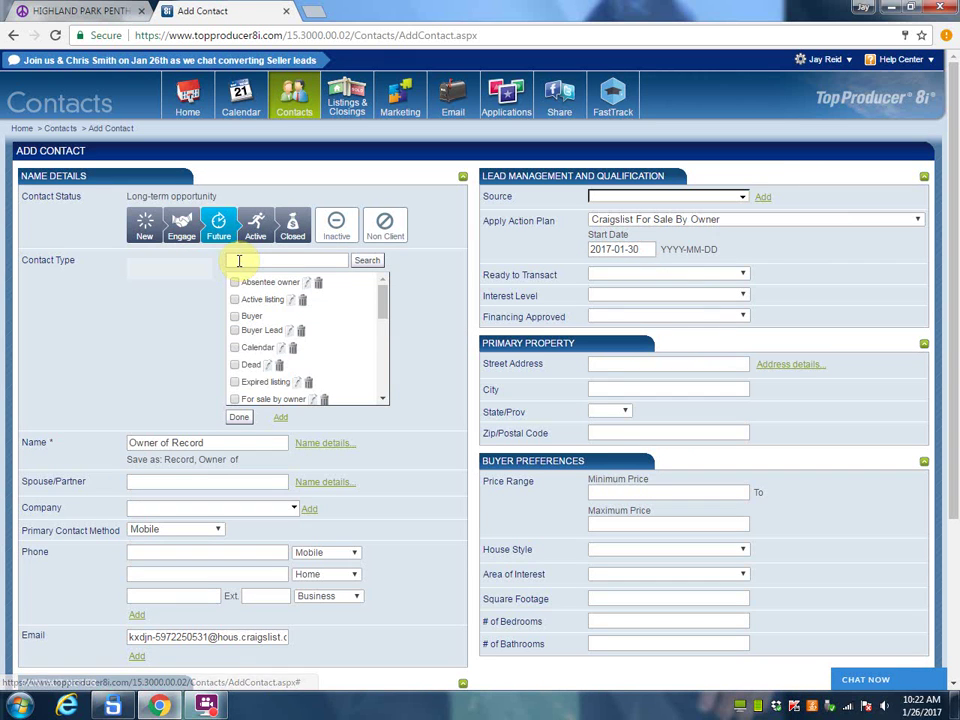
# Step: Mark the contact For sale by owner, set source Craigslist Fore Sale By Owner, and save
pyautogui.click(235, 399)
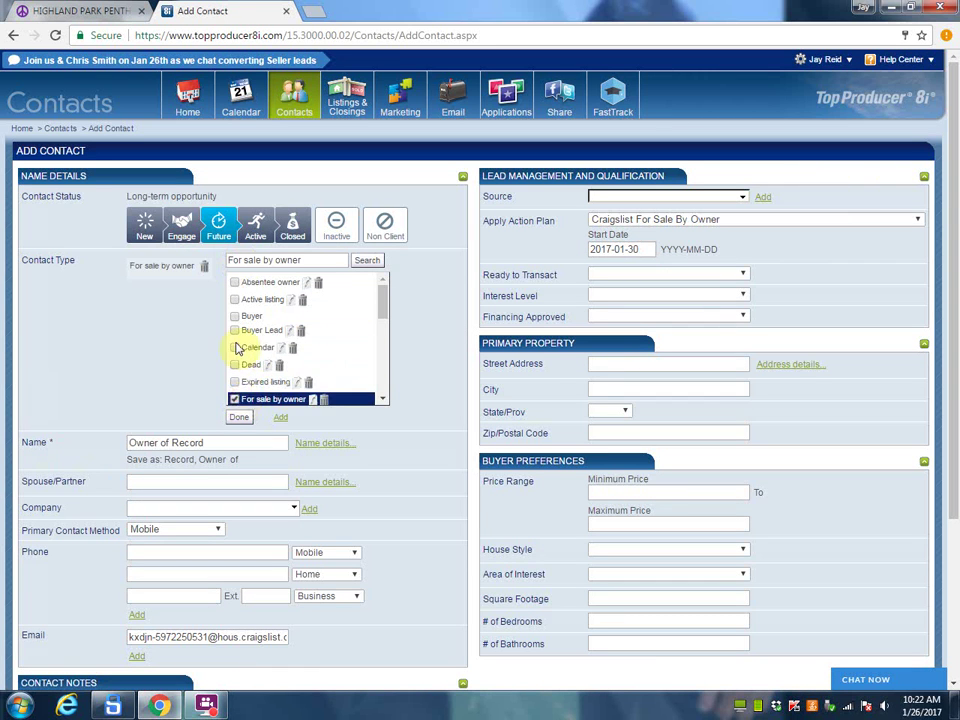
pyautogui.click(239, 417)
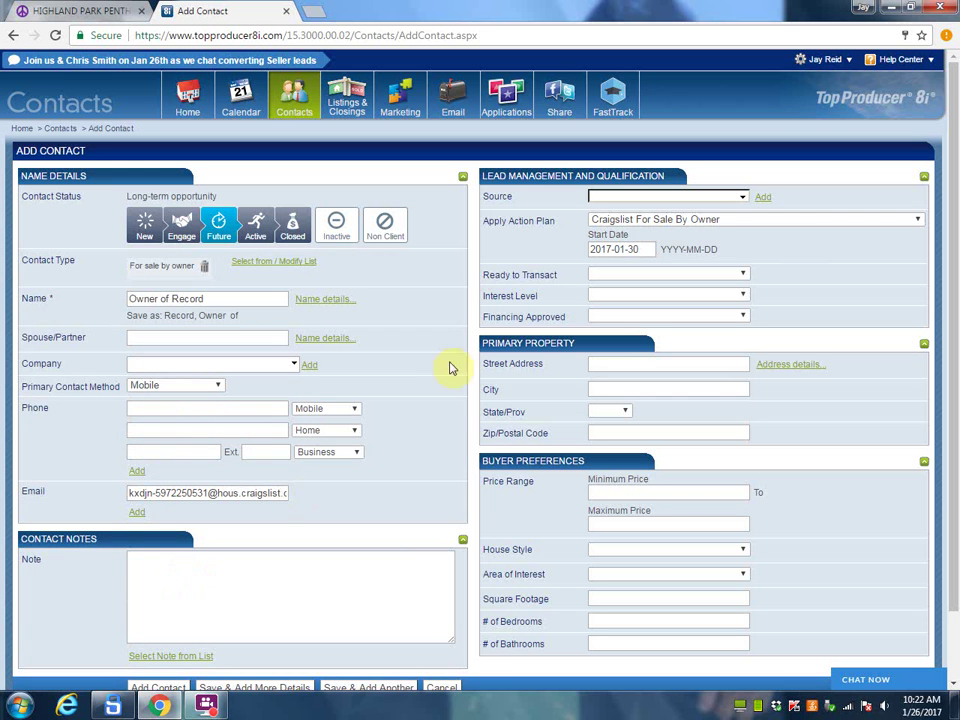
pyautogui.click(611, 197)
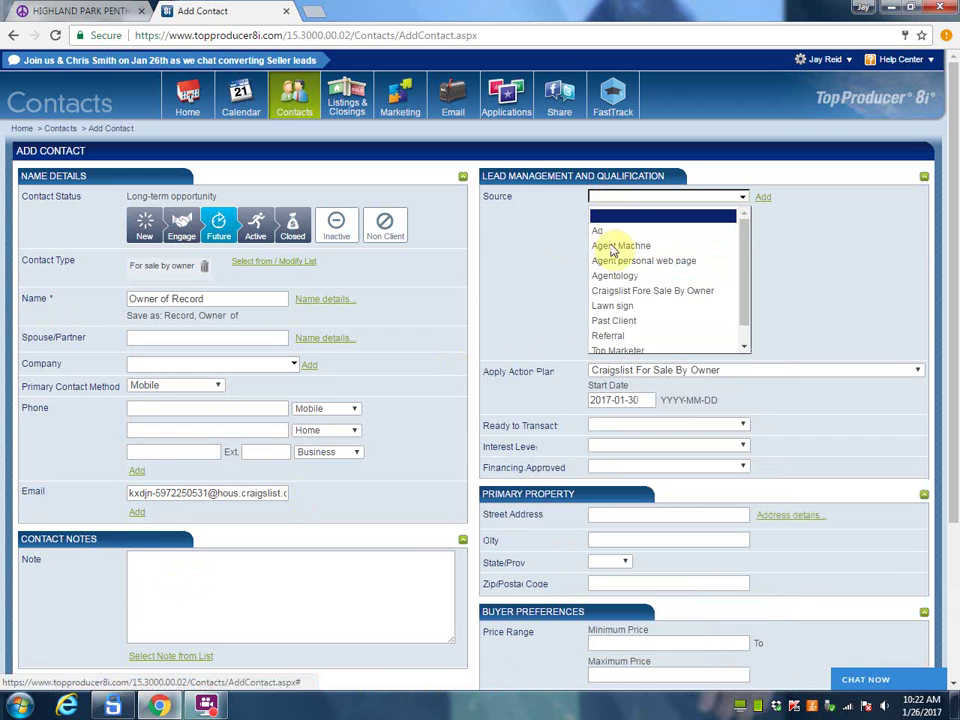
pyautogui.click(615, 291)
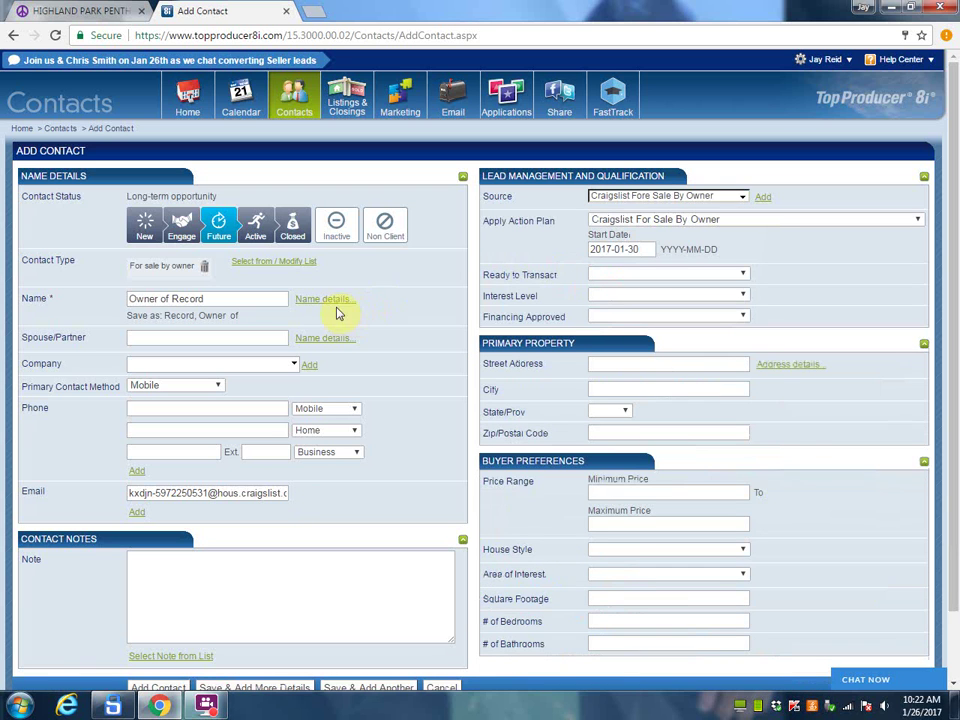
pyautogui.moveTo(951, 504); pyautogui.dragTo(951, 566)
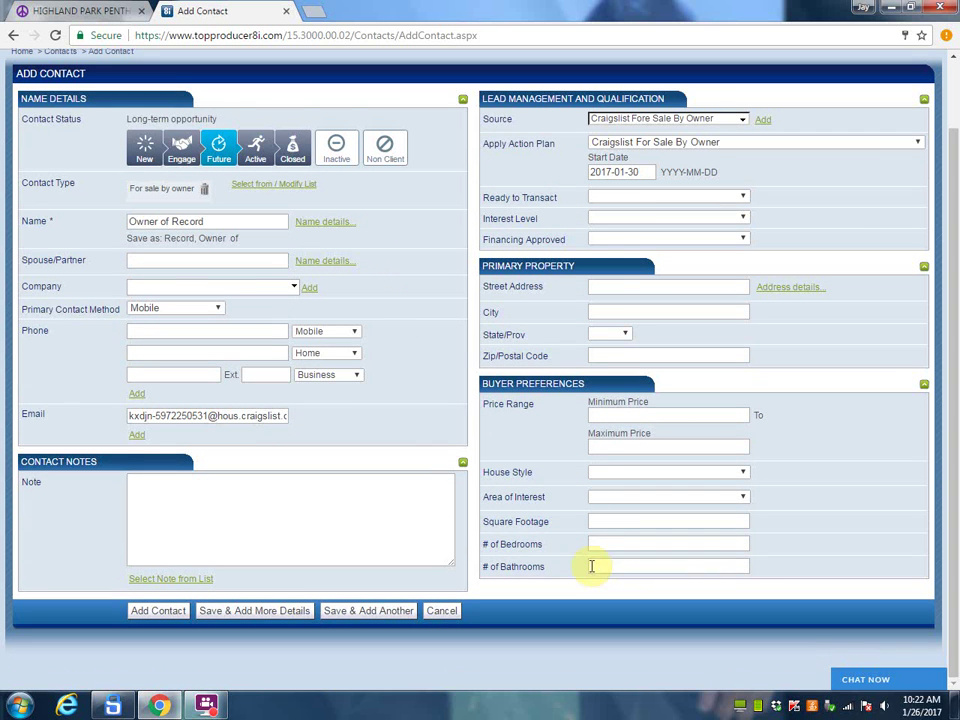
pyautogui.click(160, 610)
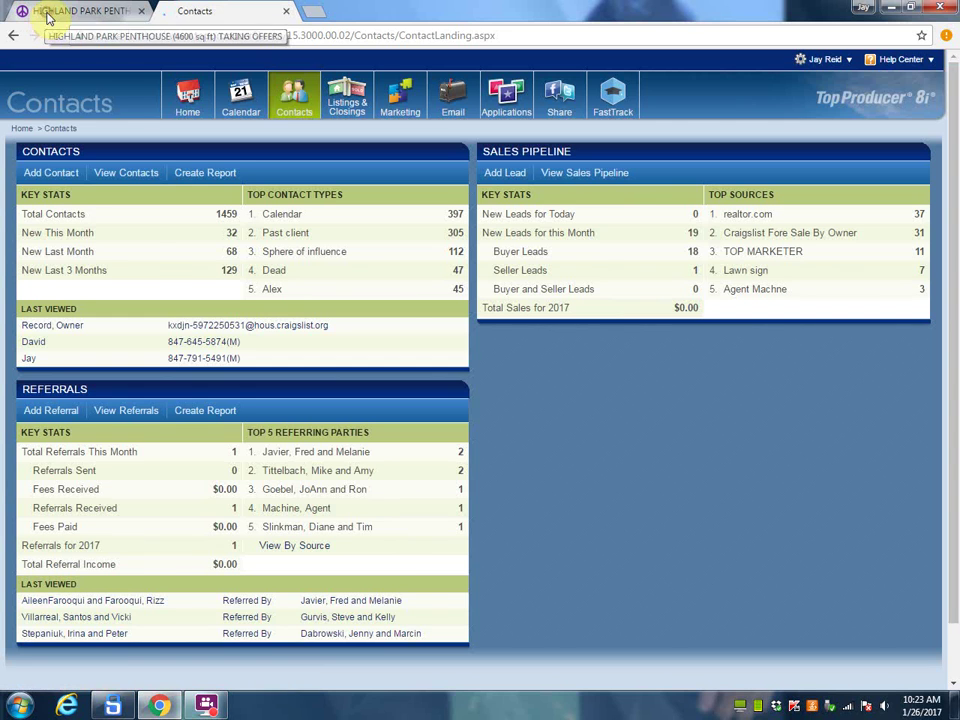
# Step: Back in the by-owner results, open the $334888 Converted Prospect Heights 4-bedroom listing
pyautogui.click(47, 14)
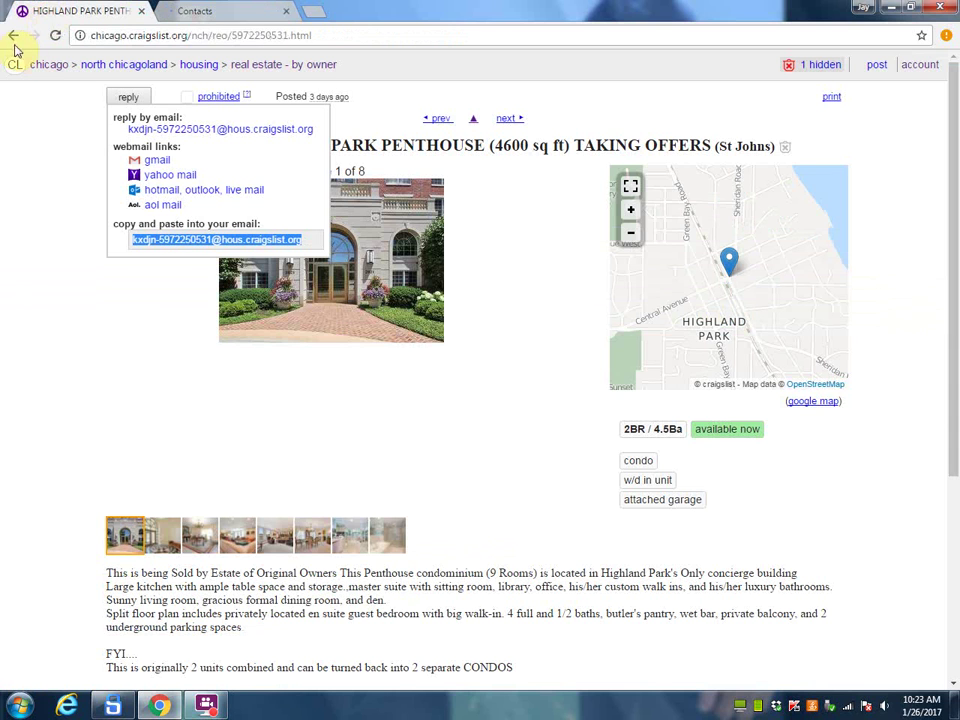
pyautogui.click(10, 35)
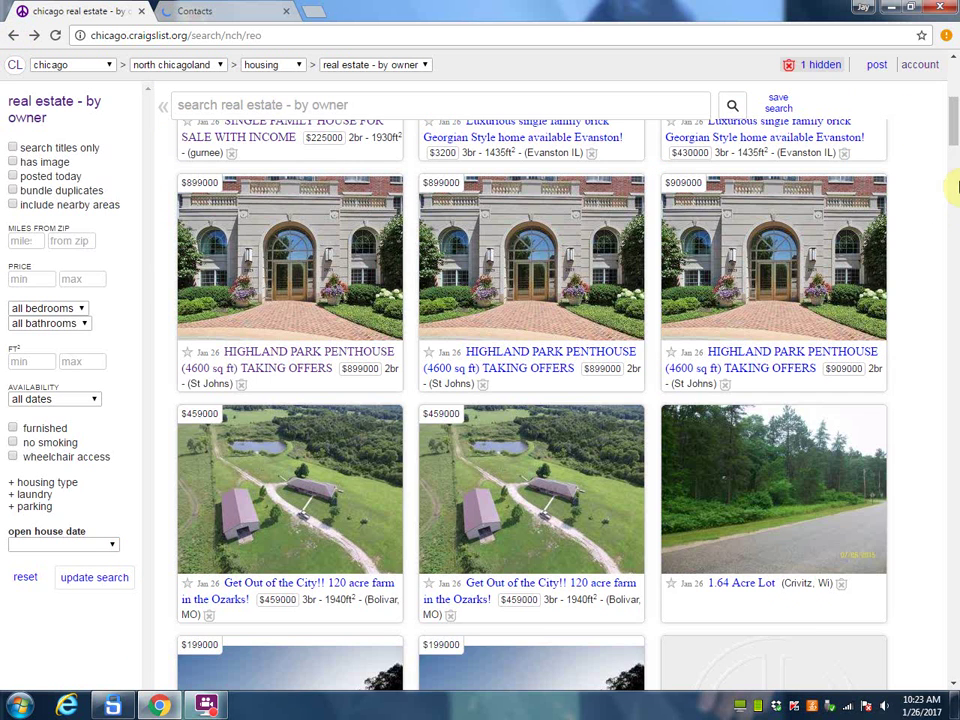
pyautogui.scroll(-1, 955, 140)
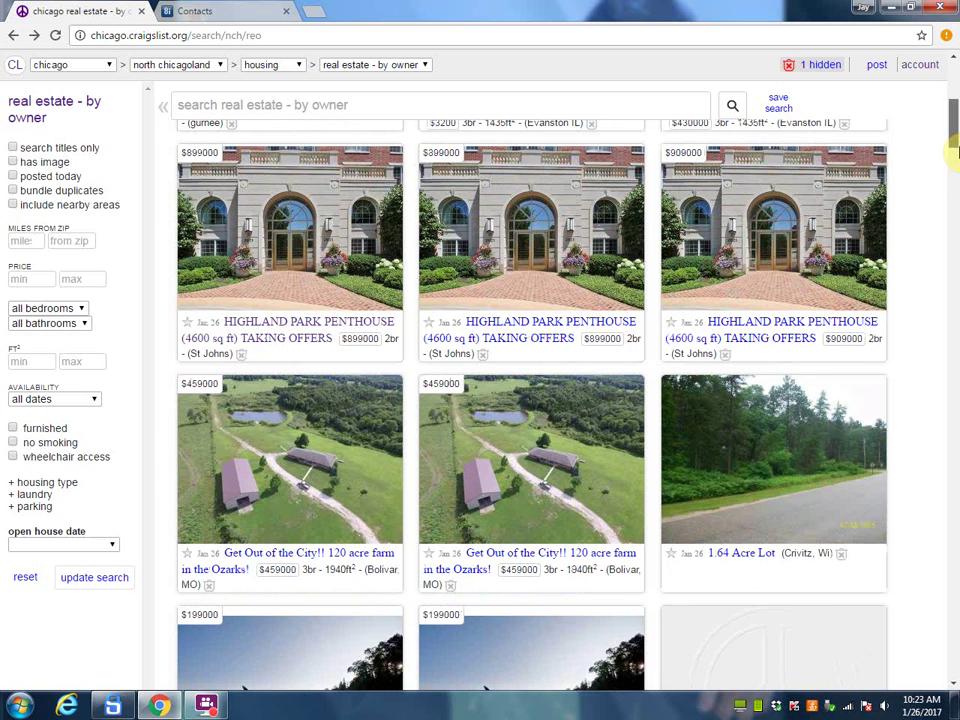
pyautogui.scroll(-4, 955, 170)
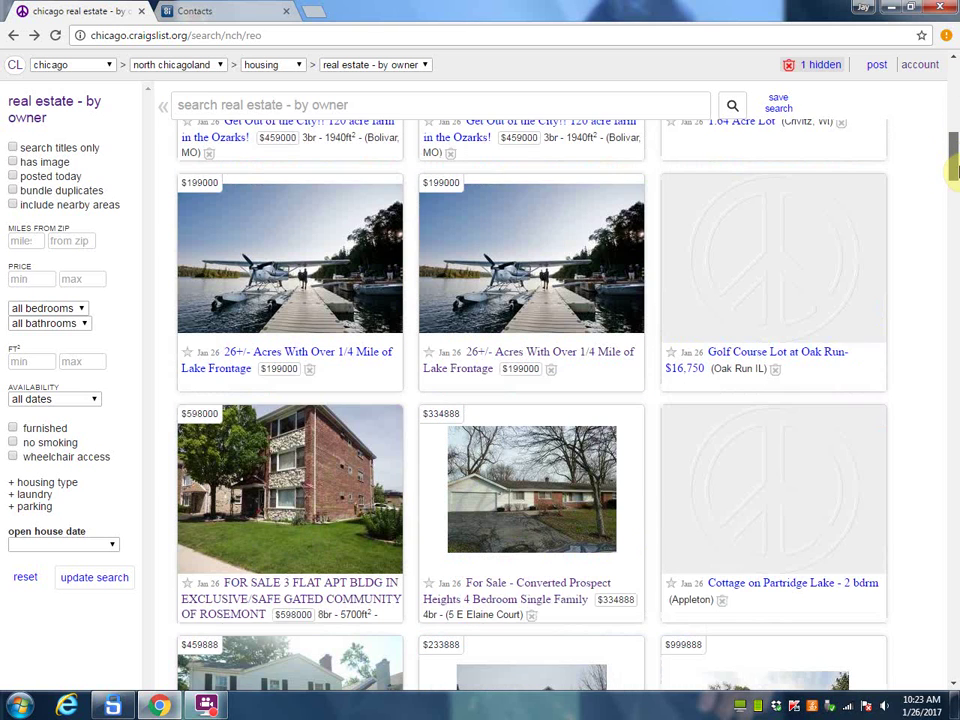
pyautogui.scroll(-1, 955, 170)
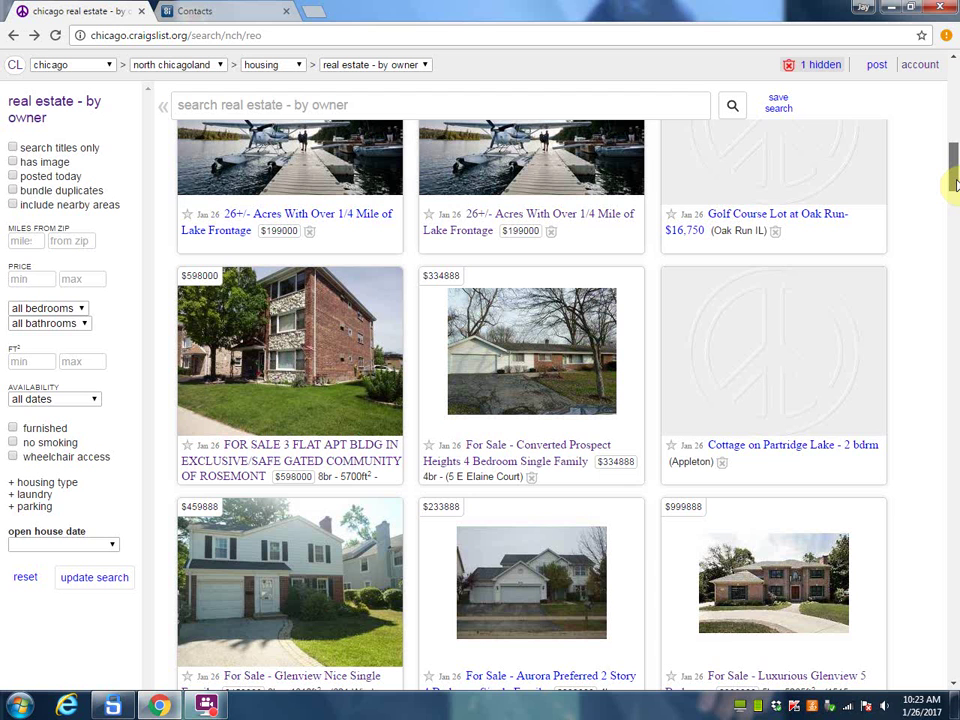
pyautogui.scroll(-1, 784, 304)
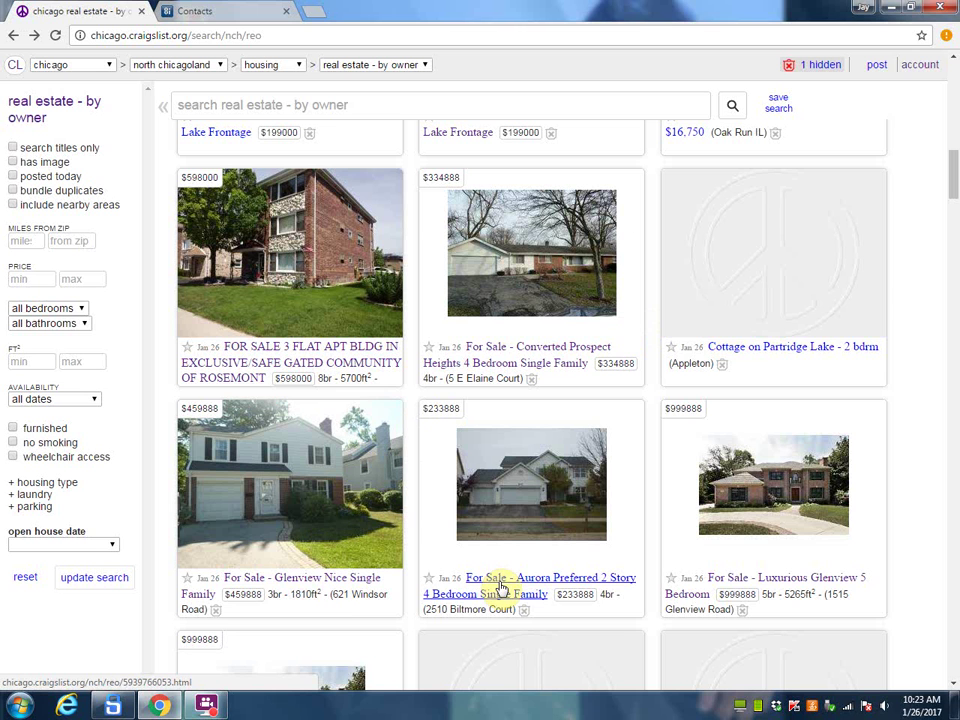
pyautogui.click(495, 352)
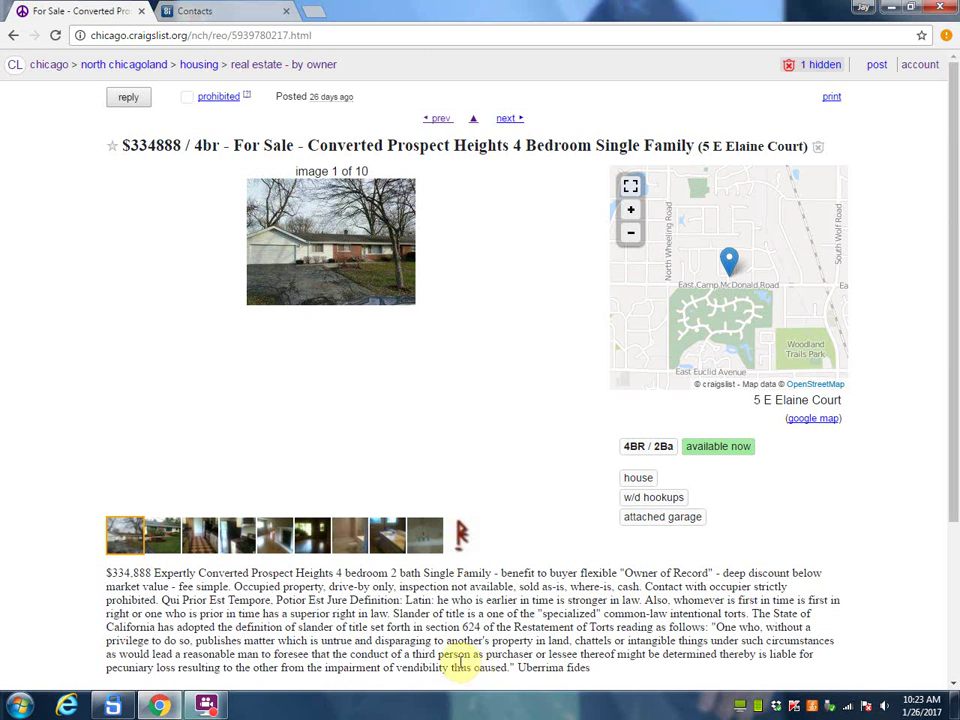
# Step: Look over the Luxurious Glenview 5 Bedroom listing, then scroll to the end of results 1–100
pyautogui.click(14, 36)
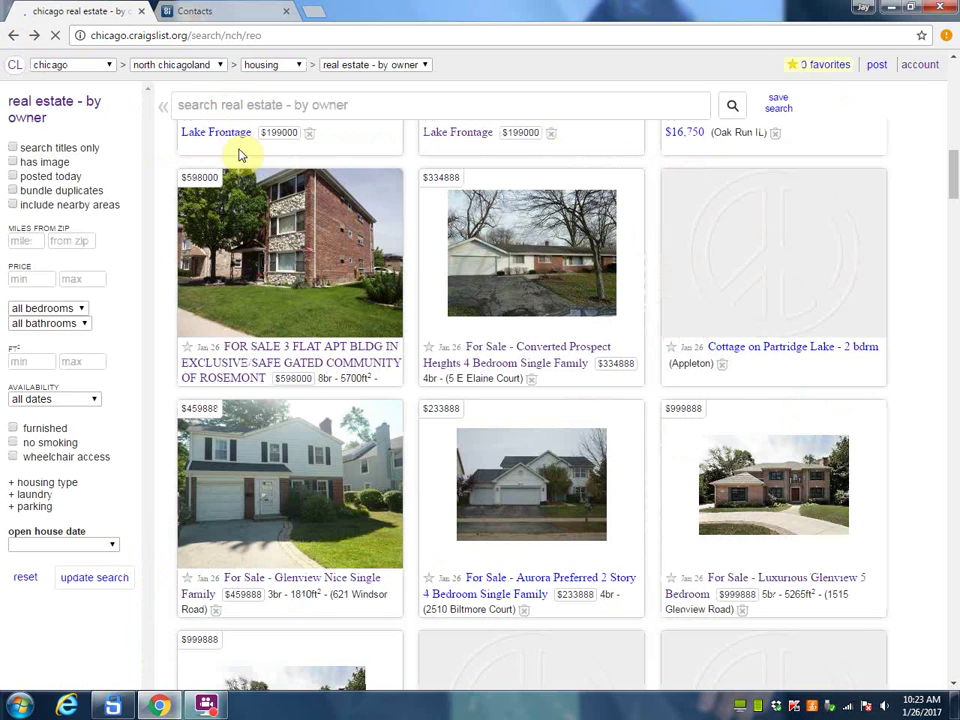
pyautogui.click(780, 590)
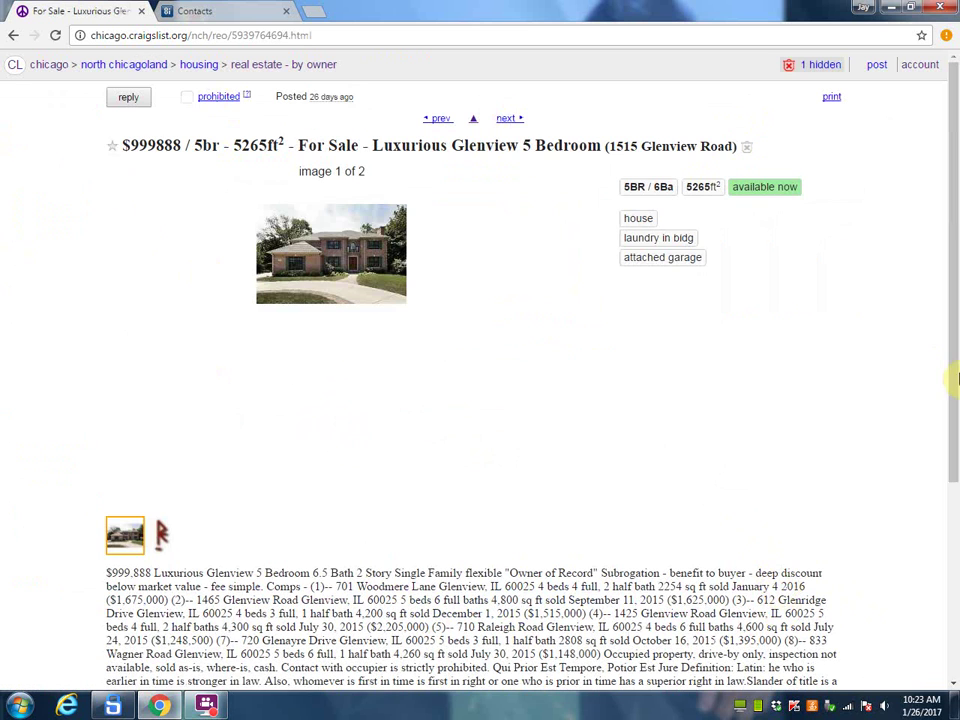
pyautogui.moveTo(951, 349); pyautogui.dragTo(945, 493)
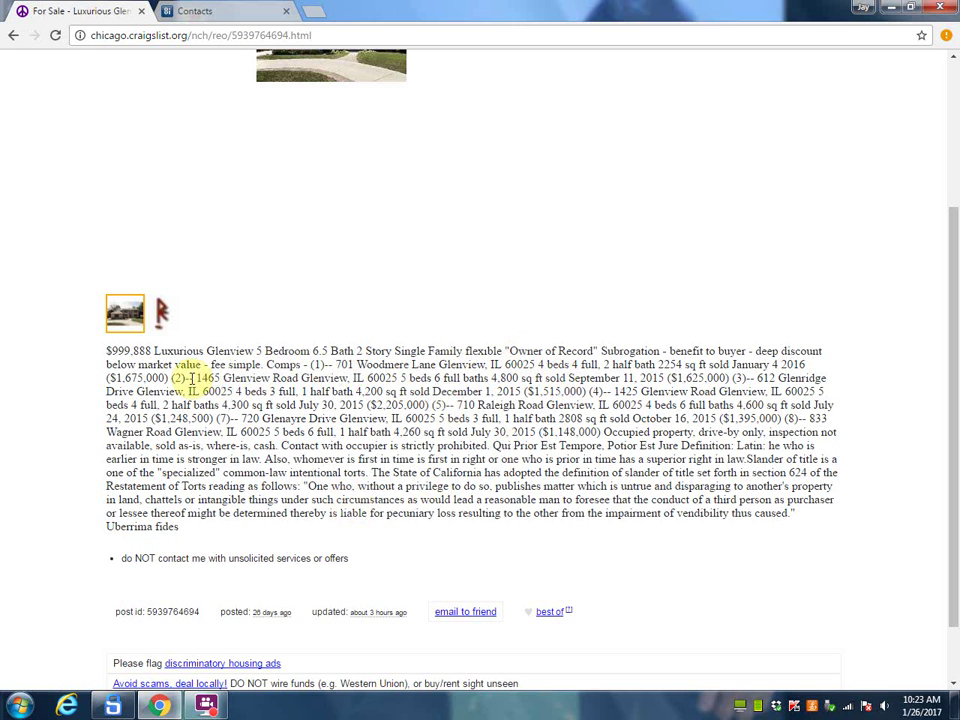
pyautogui.click(11, 36)
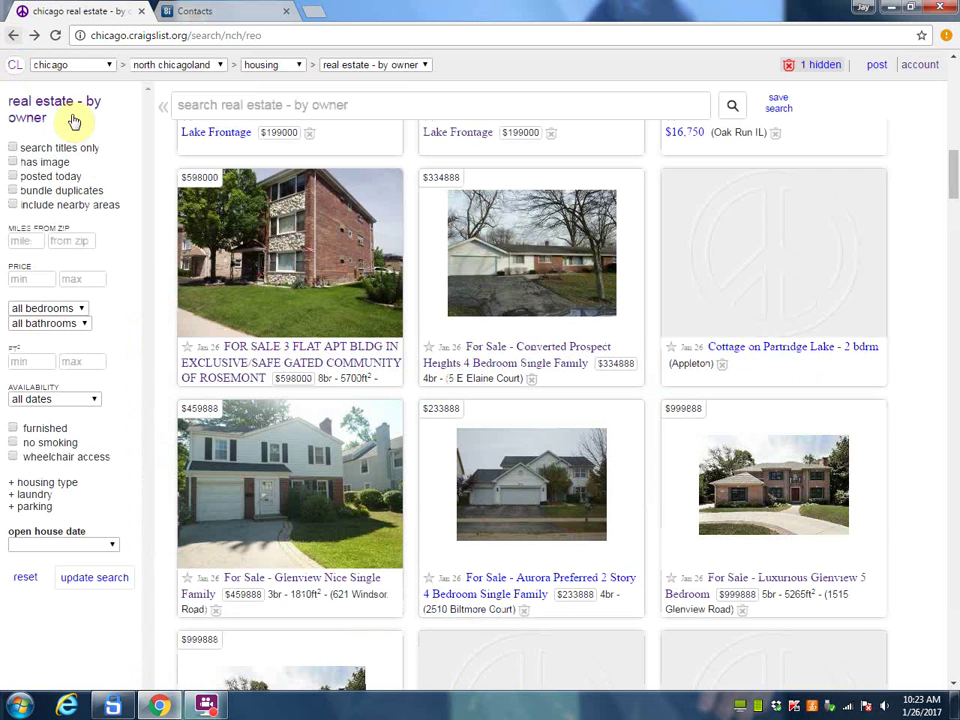
pyautogui.moveTo(951, 180); pyautogui.dragTo(955, 512)
pyautogui.moveTo(955, 615); pyautogui.dragTo(949, 647)
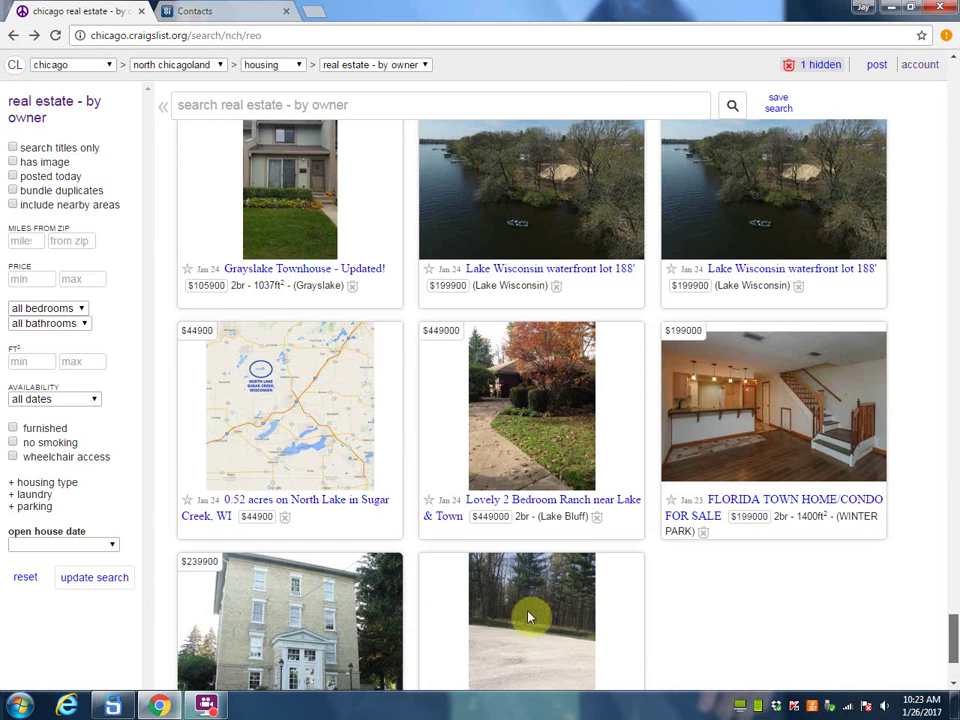
pyautogui.scroll(-3, 530, 612)
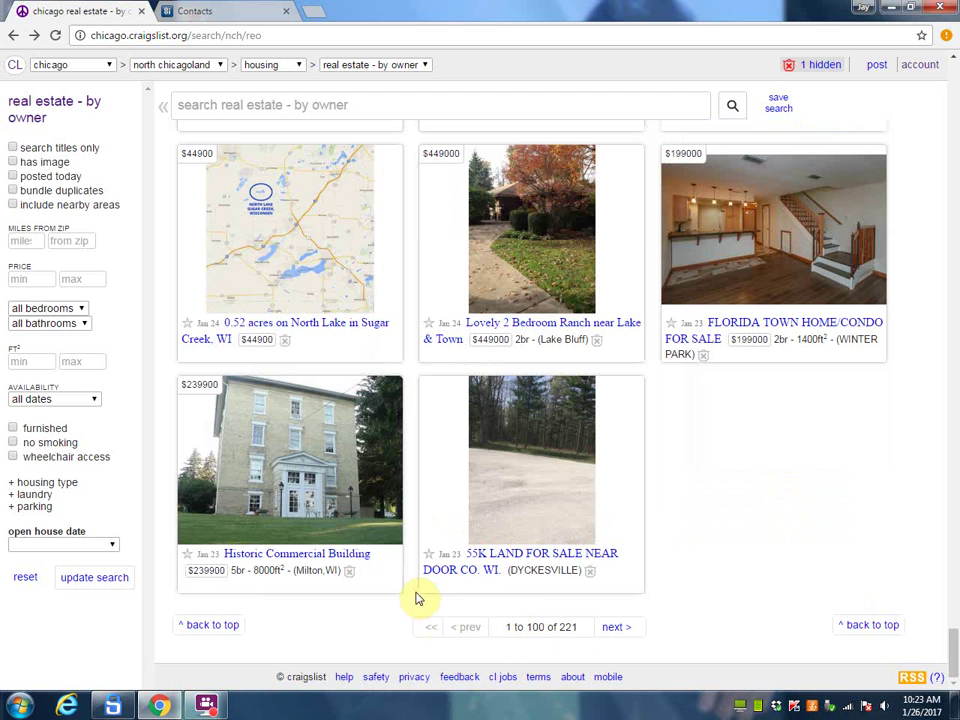
# Step: Load results page two (listings 101–200 of 221) and scroll through the new listings
pyautogui.click(622, 632)
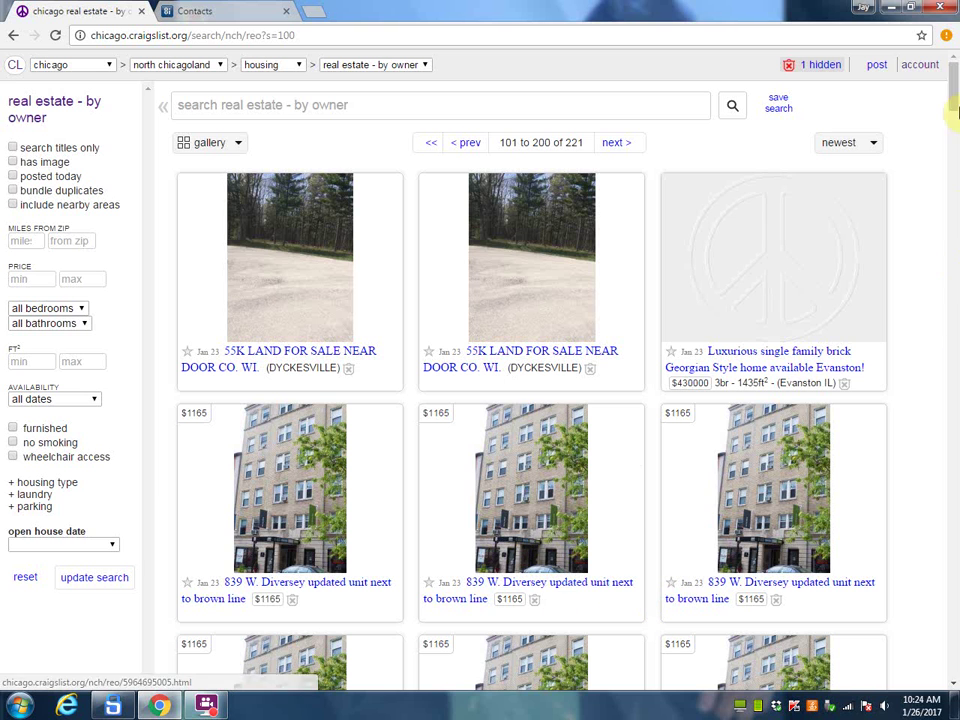
pyautogui.moveTo(955, 69); pyautogui.dragTo(955, 175)
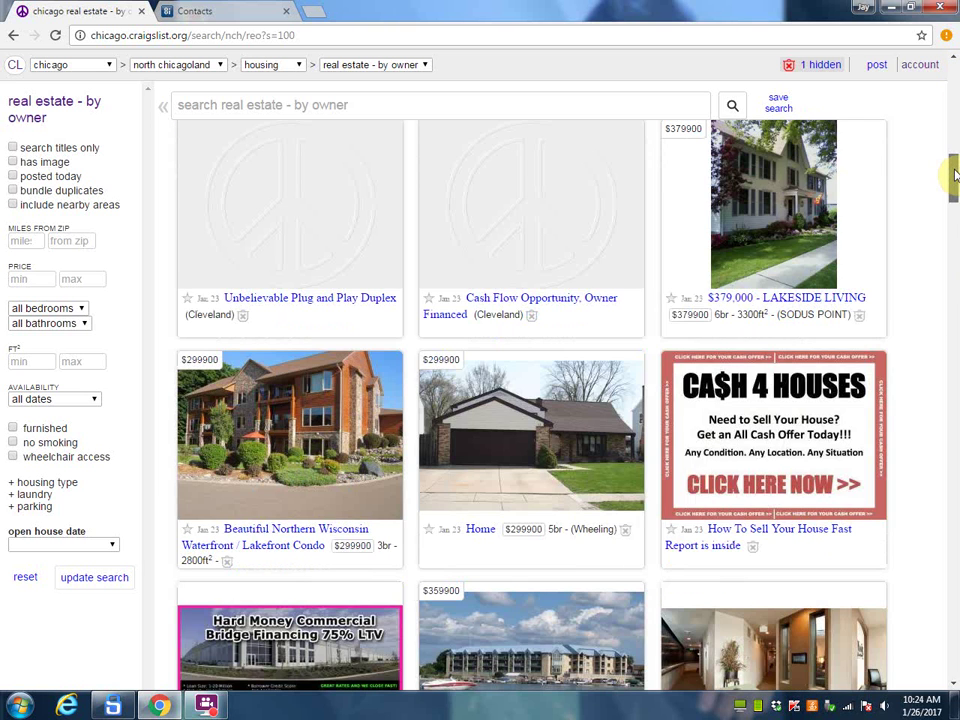
pyautogui.moveTo(955, 175); pyautogui.dragTo(952, 214)
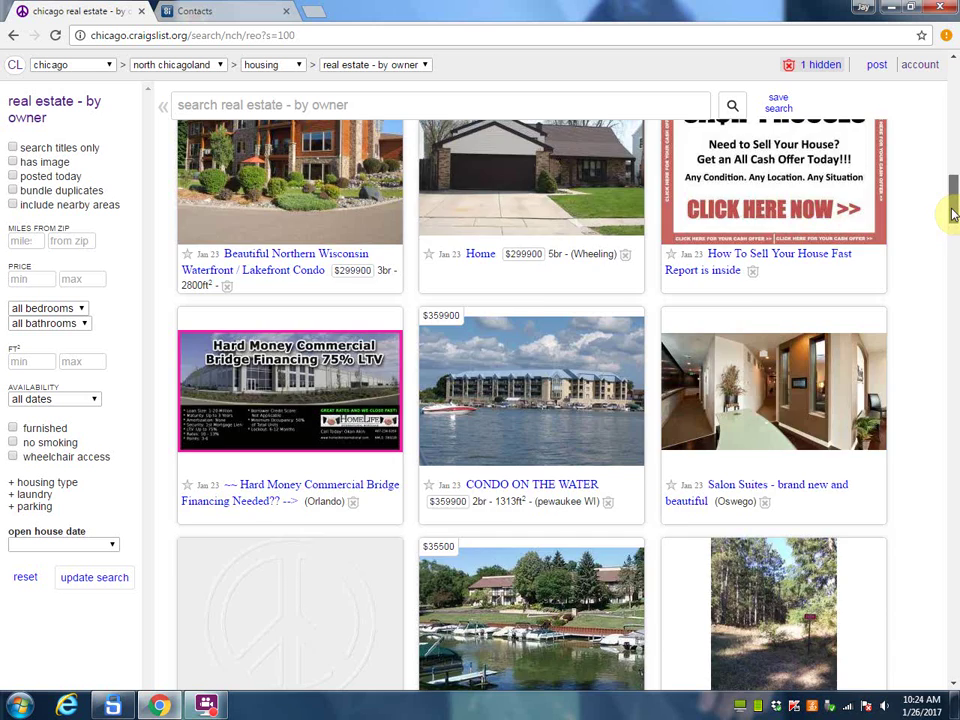
pyautogui.scroll(-3, 953, 213)
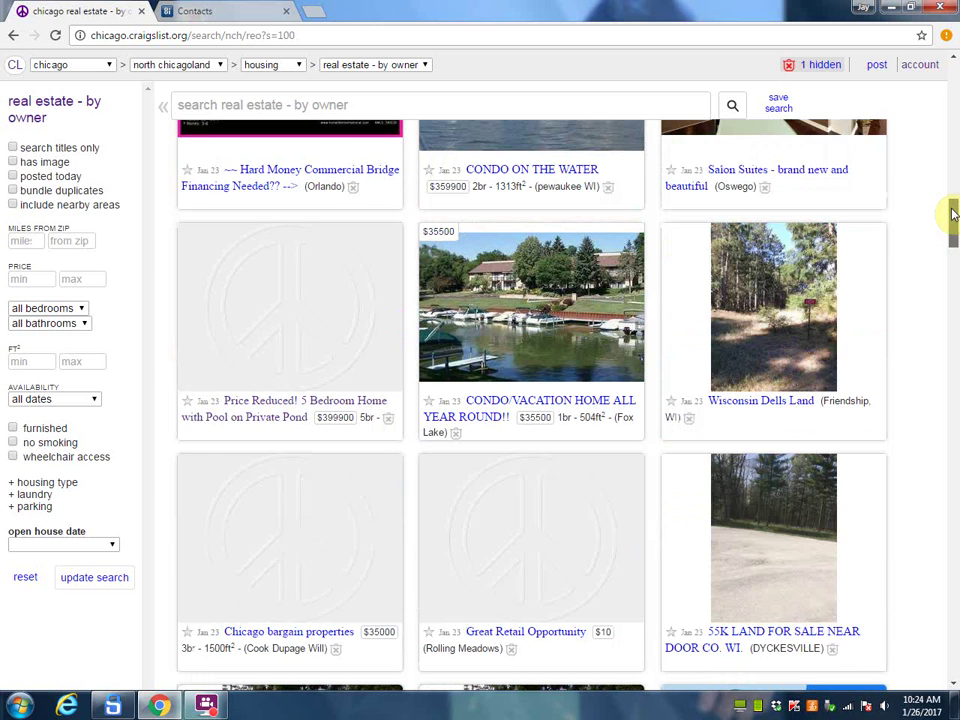
# Step: Open the $35500 Fox Lake condo/vacation home listing and read its description to the end
pyautogui.click(495, 401)
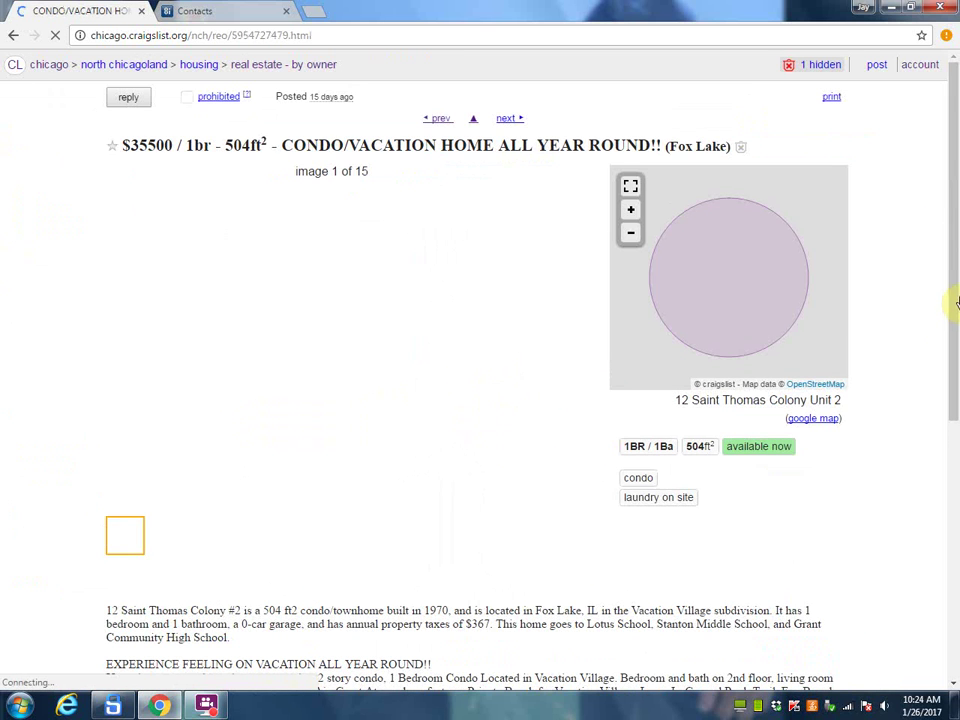
pyautogui.moveTo(953, 213); pyautogui.dragTo(953, 310)
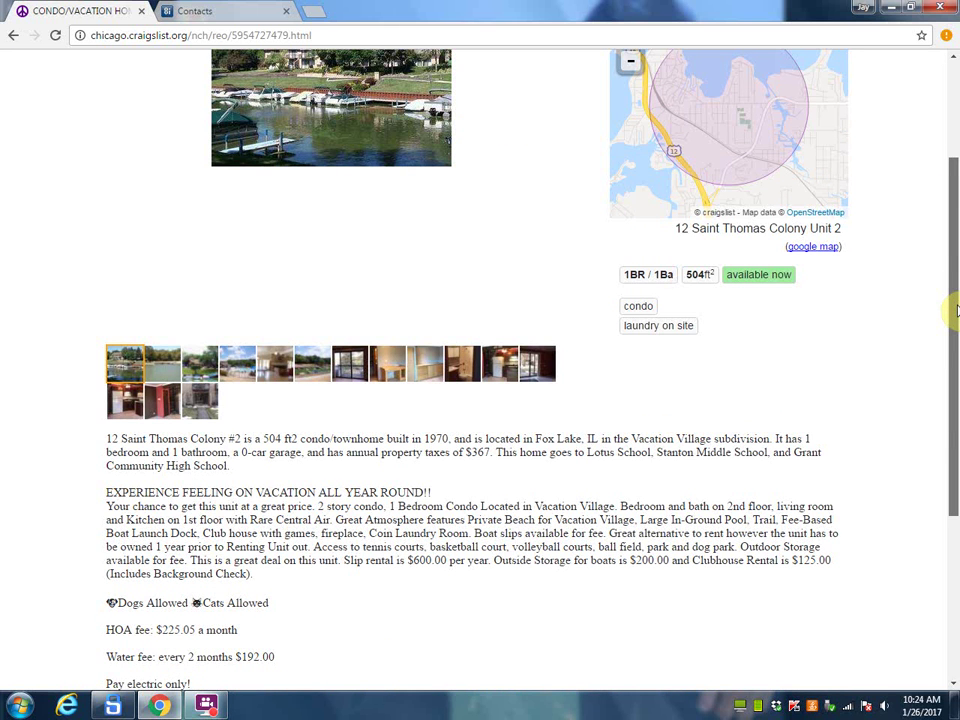
pyautogui.scroll(-1, 945, 371)
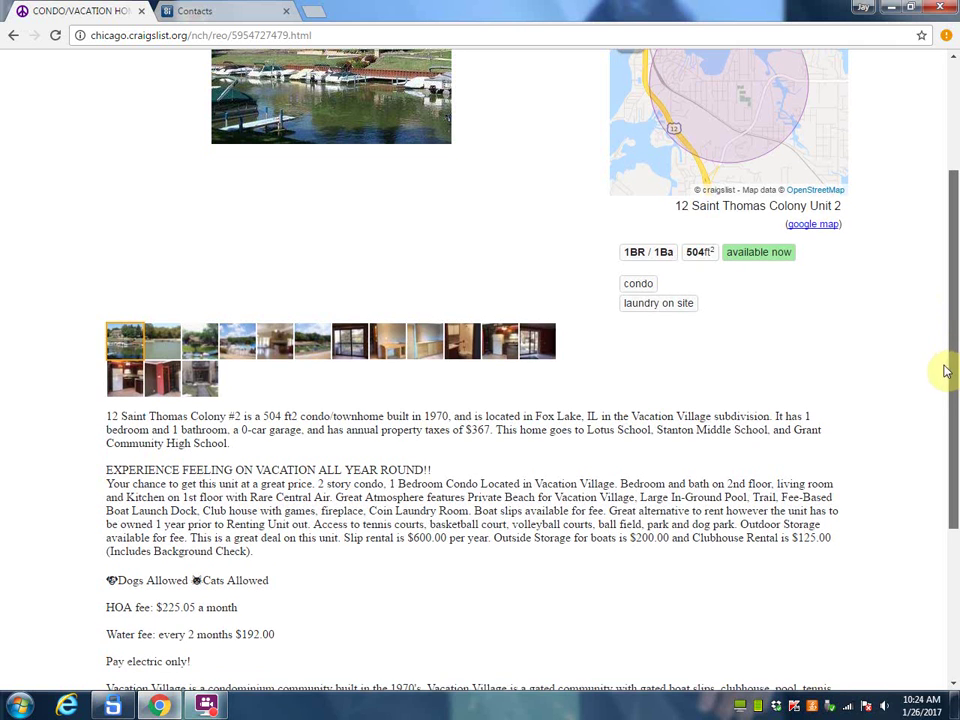
pyautogui.scroll(-3, 934, 408)
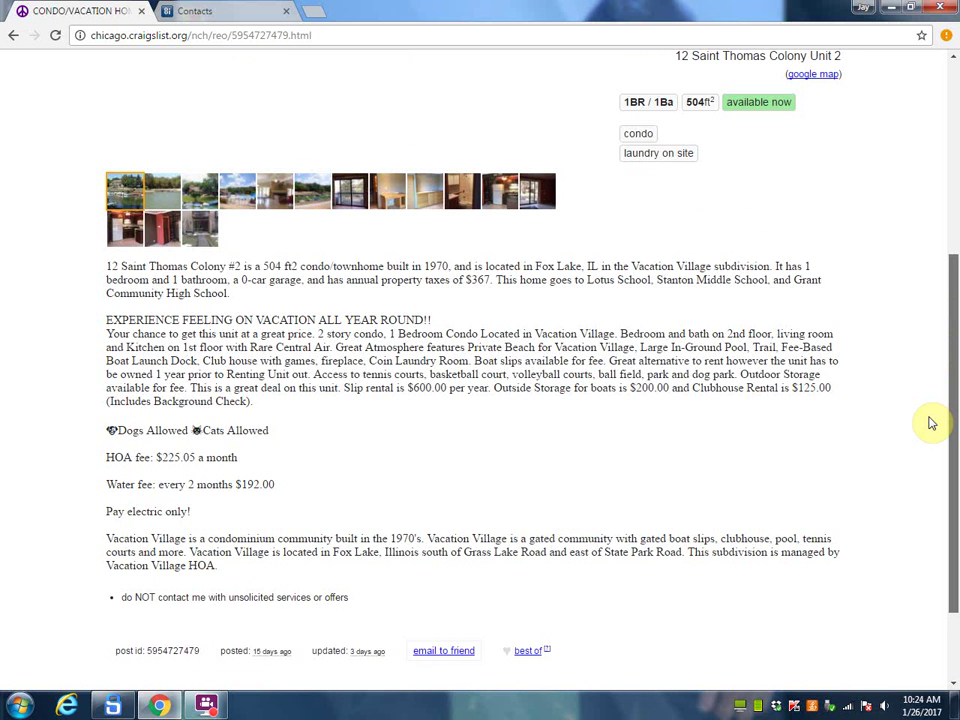
pyautogui.scroll(-1, 930, 423)
pyautogui.scroll(-2, 928, 435)
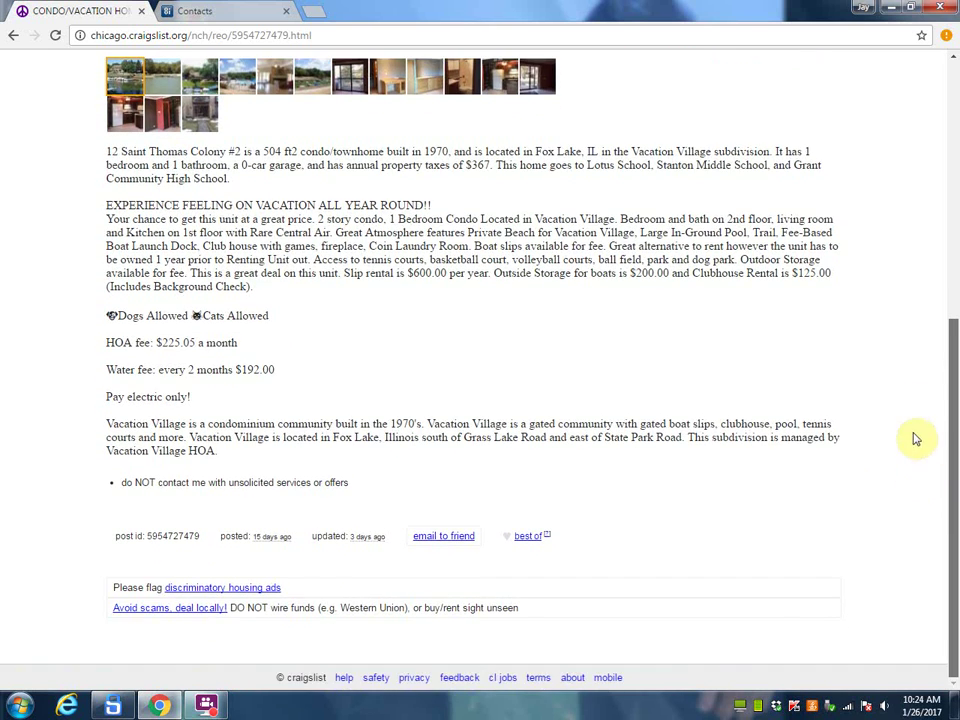
pyautogui.scroll(3, 915, 290)
pyautogui.scroll(1, 915, 232)
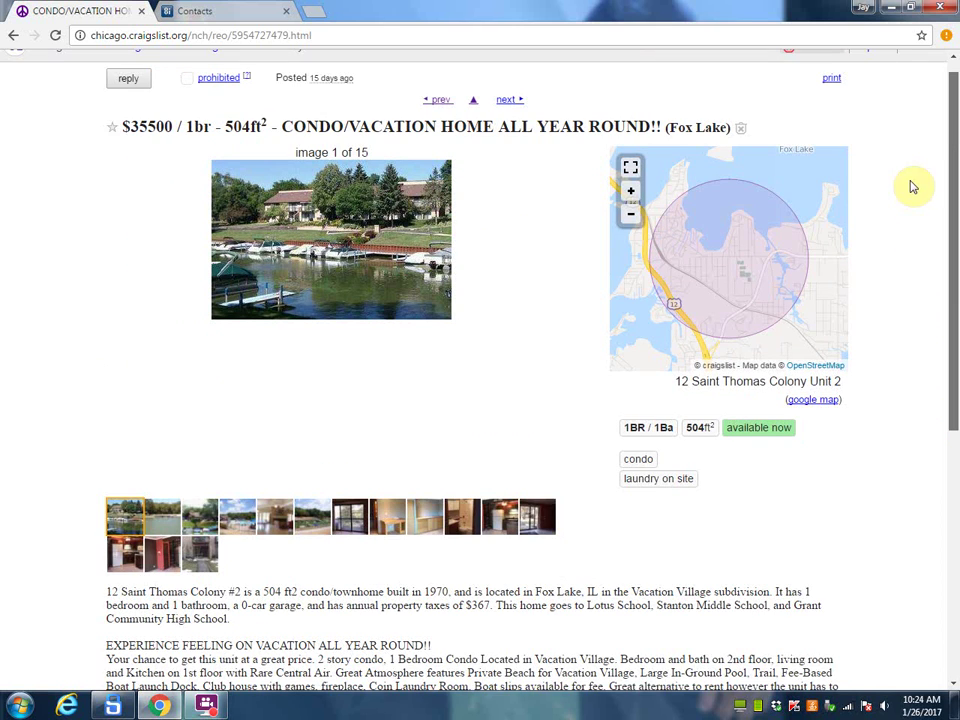
pyautogui.scroll(1, 155, 115)
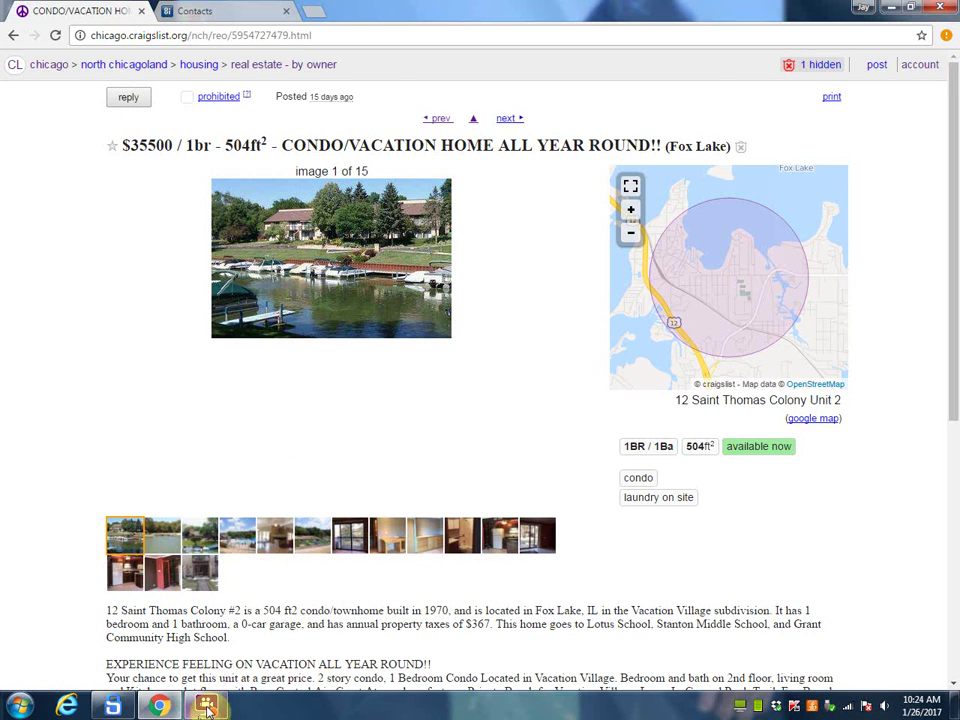
# Step: Peek at the FlashBack Express recorder window from its taskbar preview, recording still at 0:09:28
pyautogui.moveTo(207, 709)
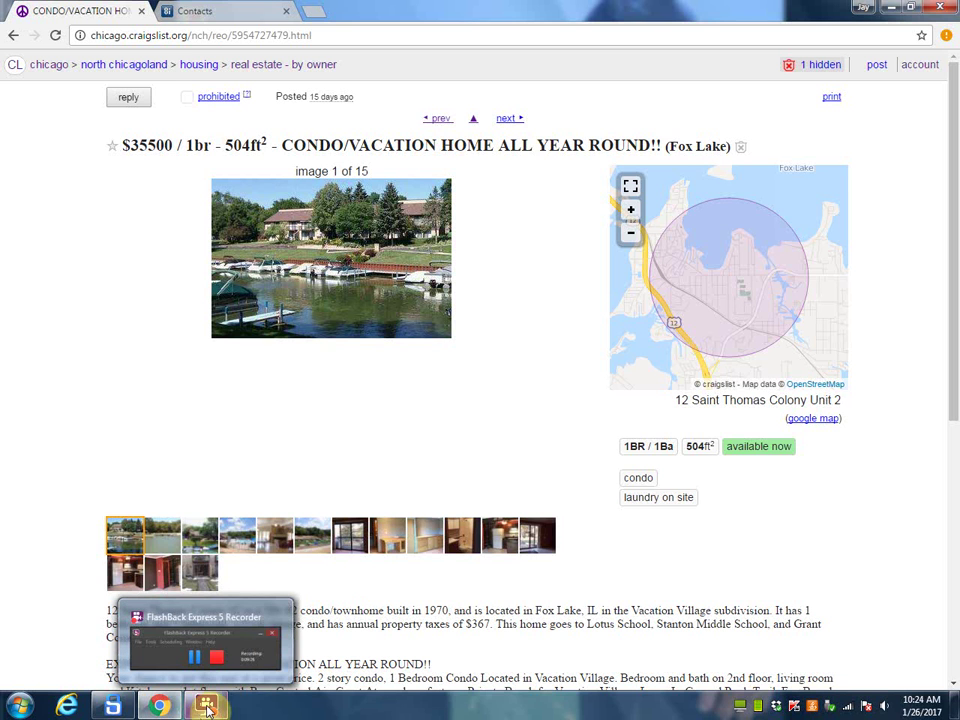
pyautogui.moveTo(140, 660)
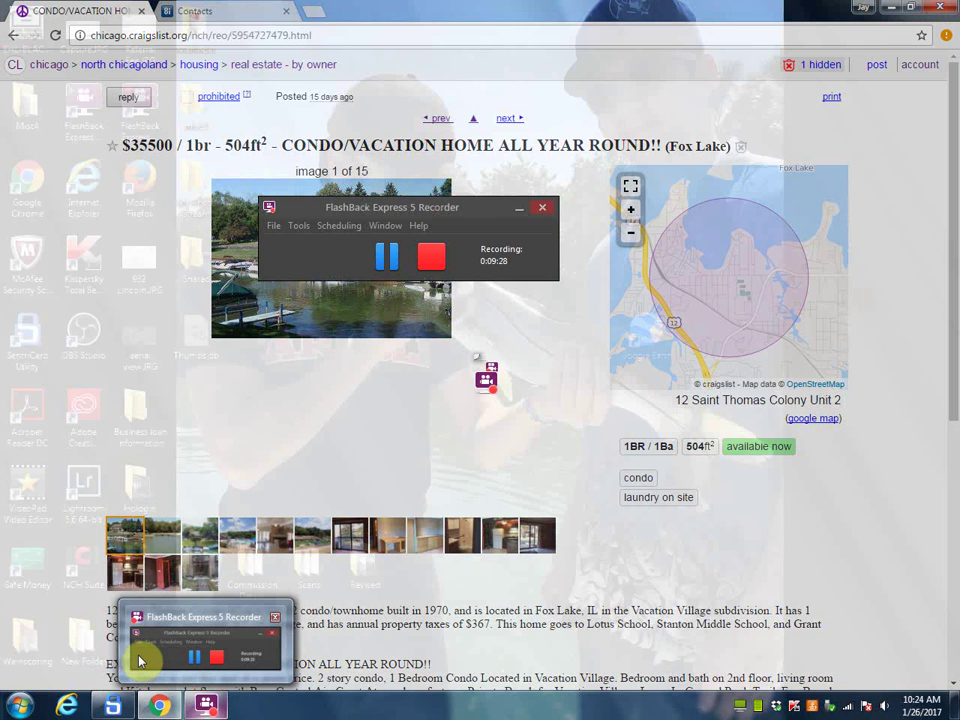